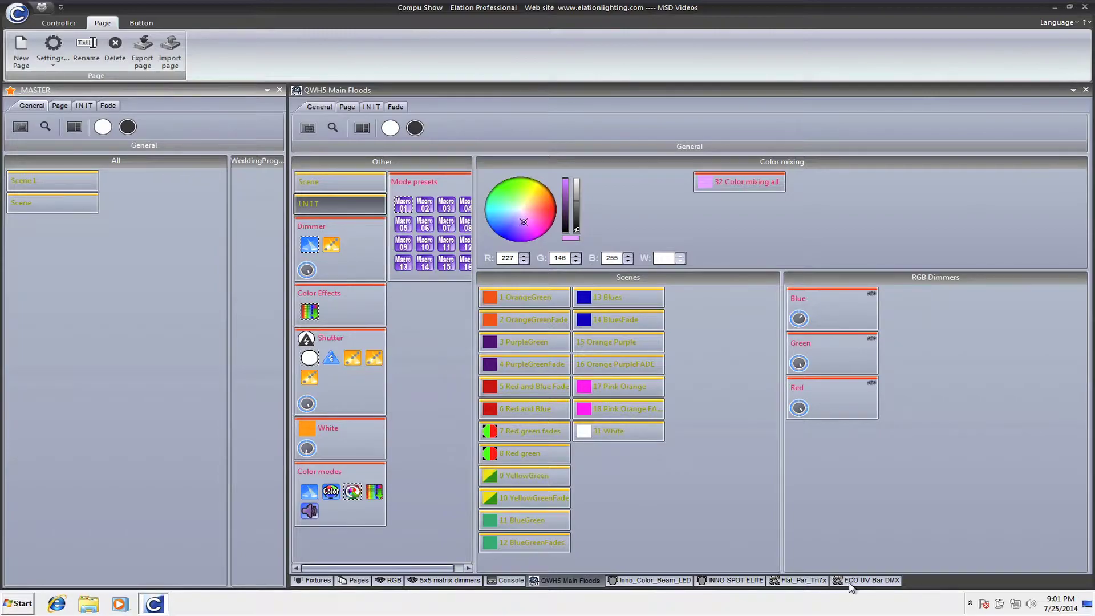
Open the ECO UV Bar DMX page and activate INIT and the linear Dimmer preset.
left_click(852, 583)
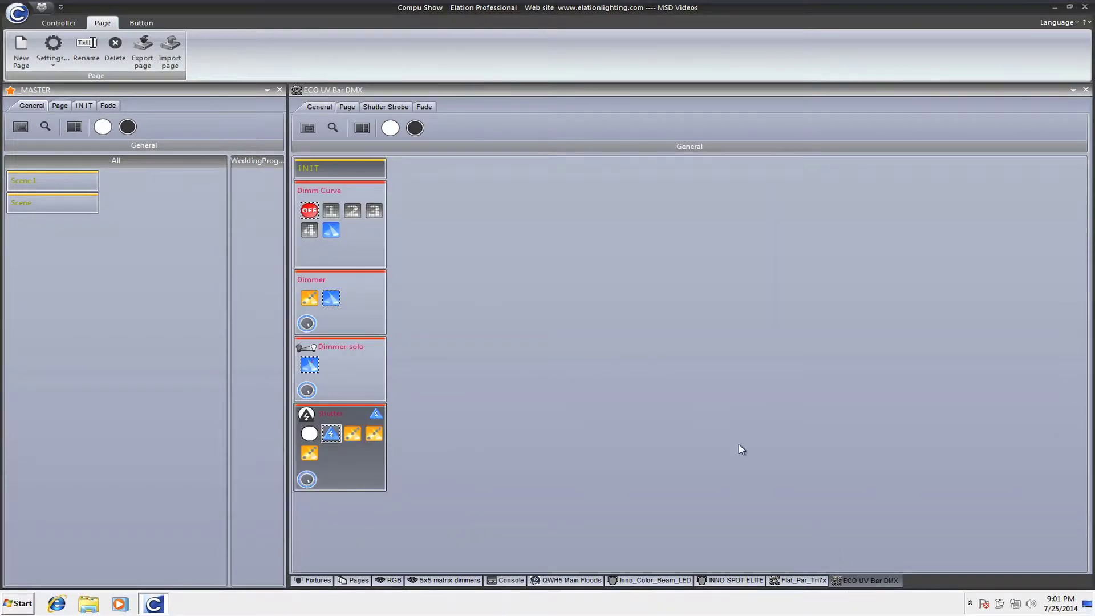
left_click(373, 169)
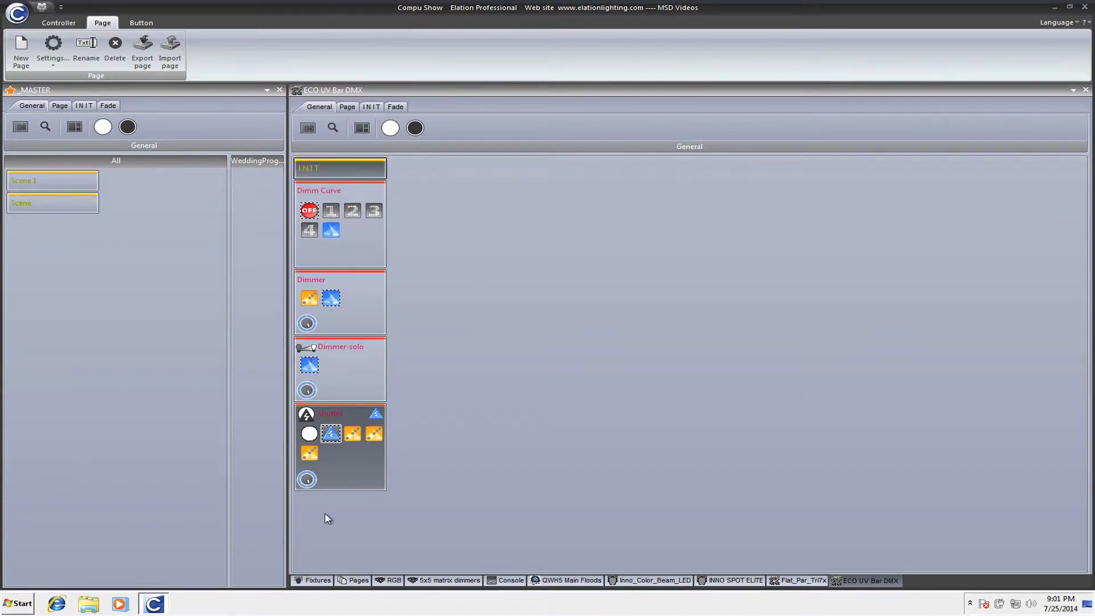
left_click(332, 305)
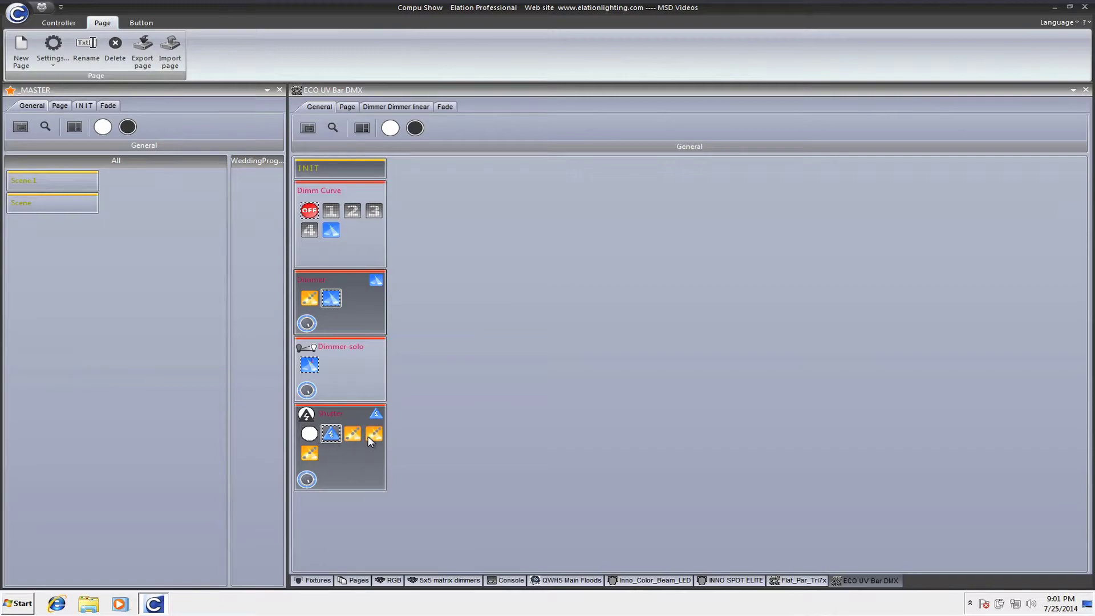
Activate the Shutter strobe preset of the ECO UV Bar and try out its level dial.
left_click(331, 437)
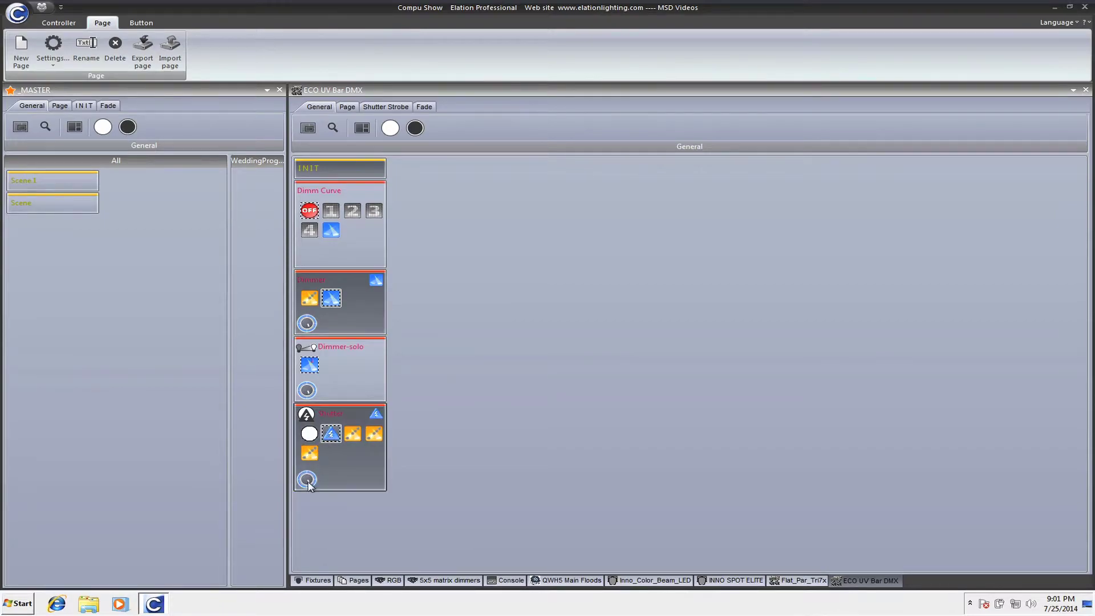
left_click(308, 481)
left_click_drag(309, 491, 307, 480)
Open the Shutter Strobe switch in a maximized editor and examine the Shutter channel's minimum and maximum limits.
double_click(330, 436)
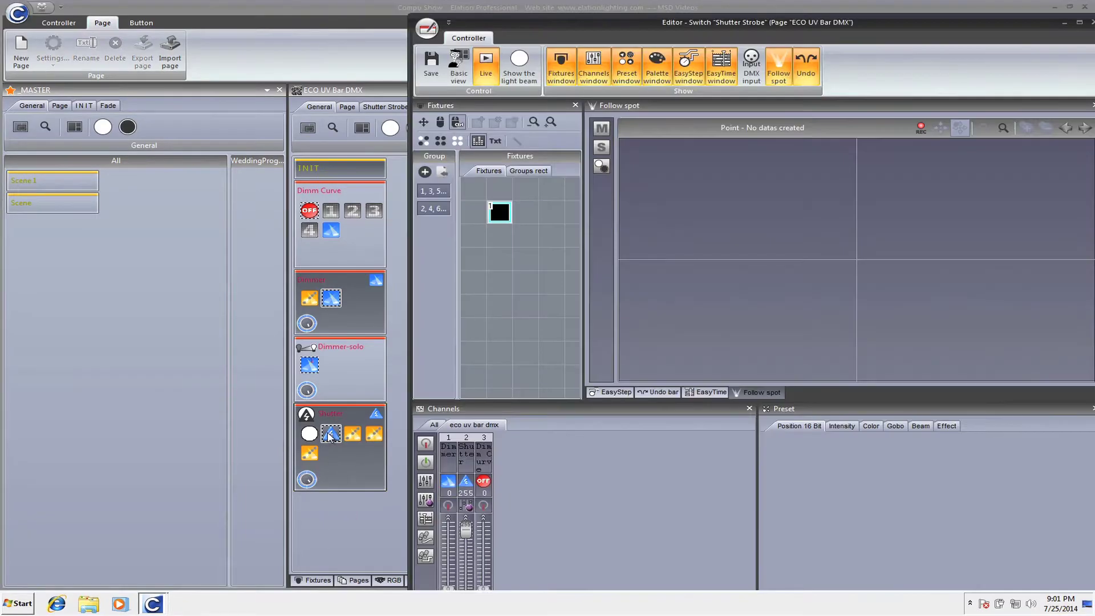
double_click(472, 23)
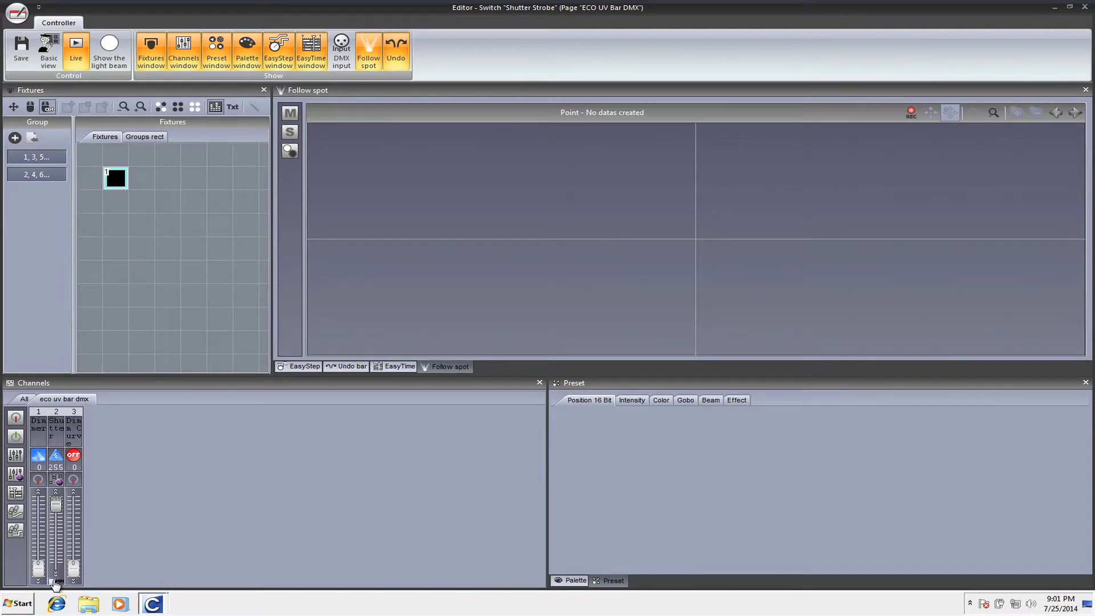
left_click(54, 582)
left_click(54, 582)
left_click(53, 581)
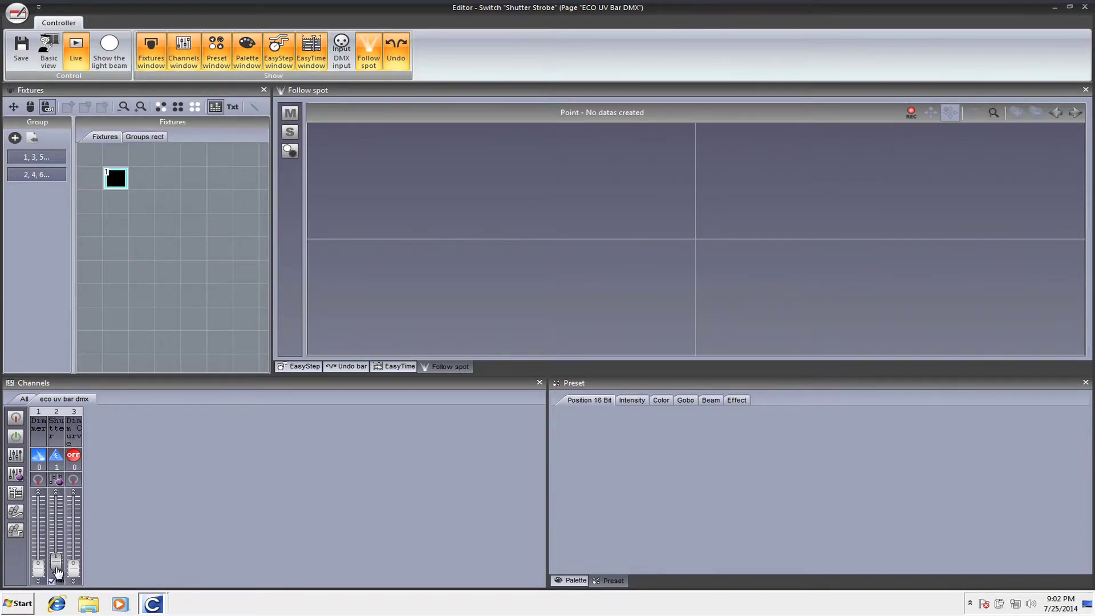
left_click(56, 582)
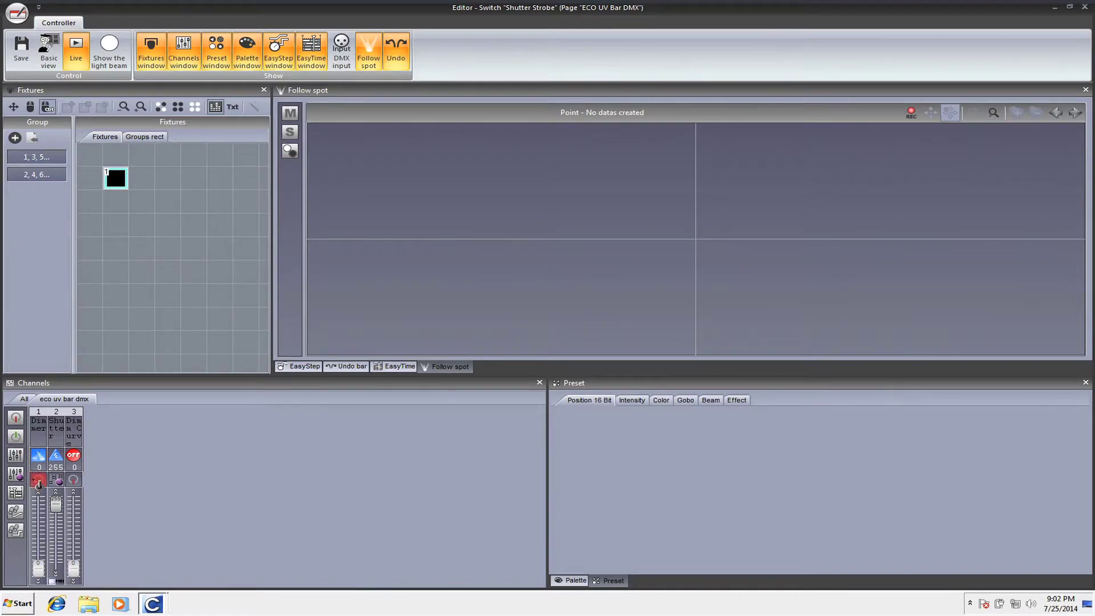
Activate the Dimmer channel at 255 in the Shutter Strobe switch, save it, and retest the strobe from INIT.
left_click(37, 480)
left_click(1085, 7)
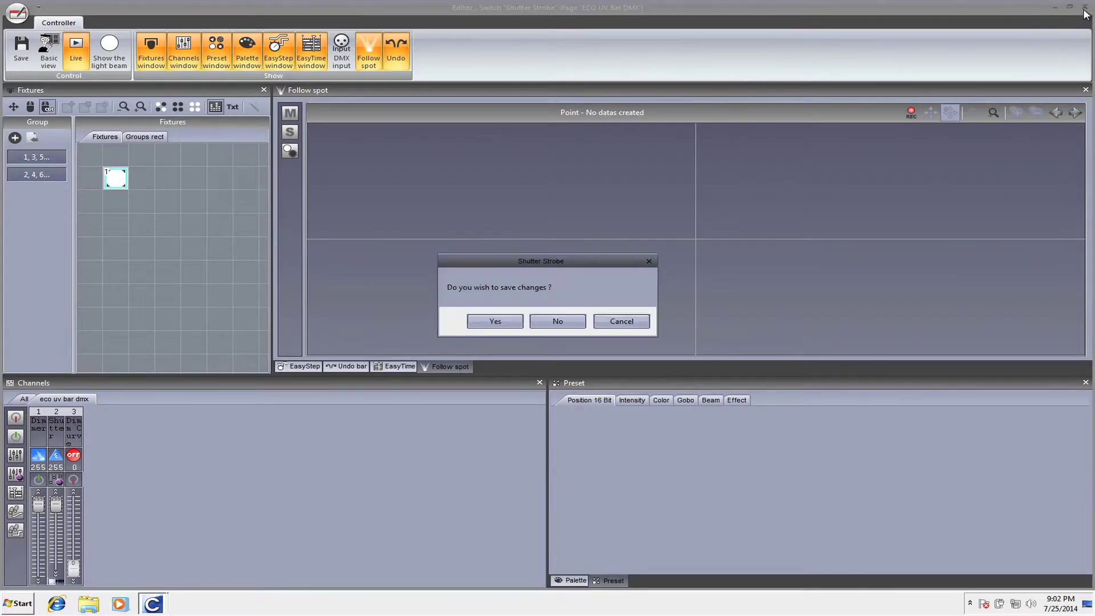
key("Return")
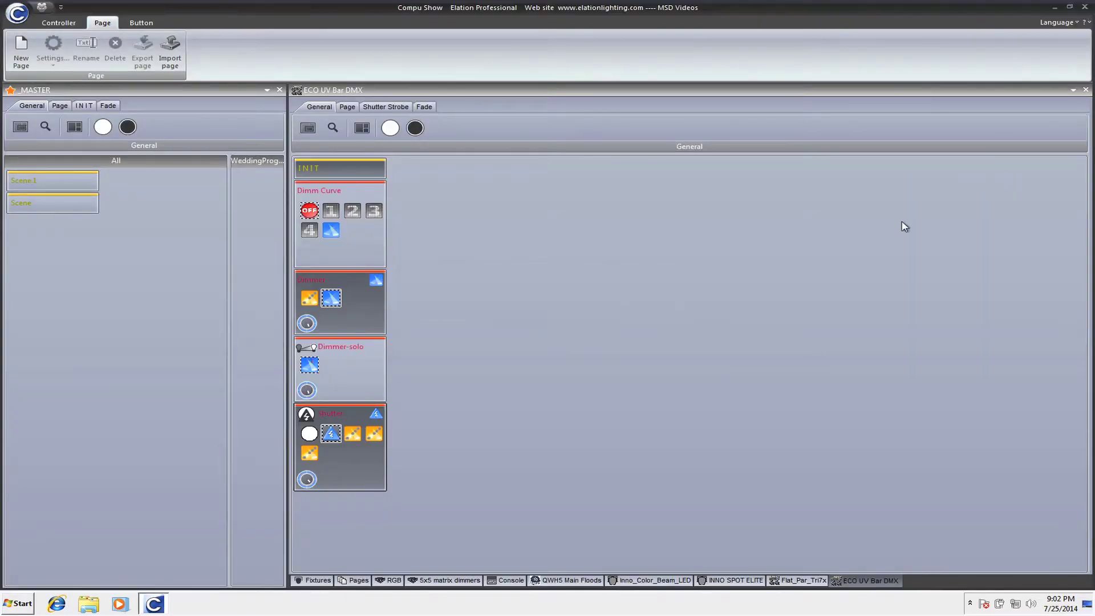
left_click(315, 165)
left_click(331, 434)
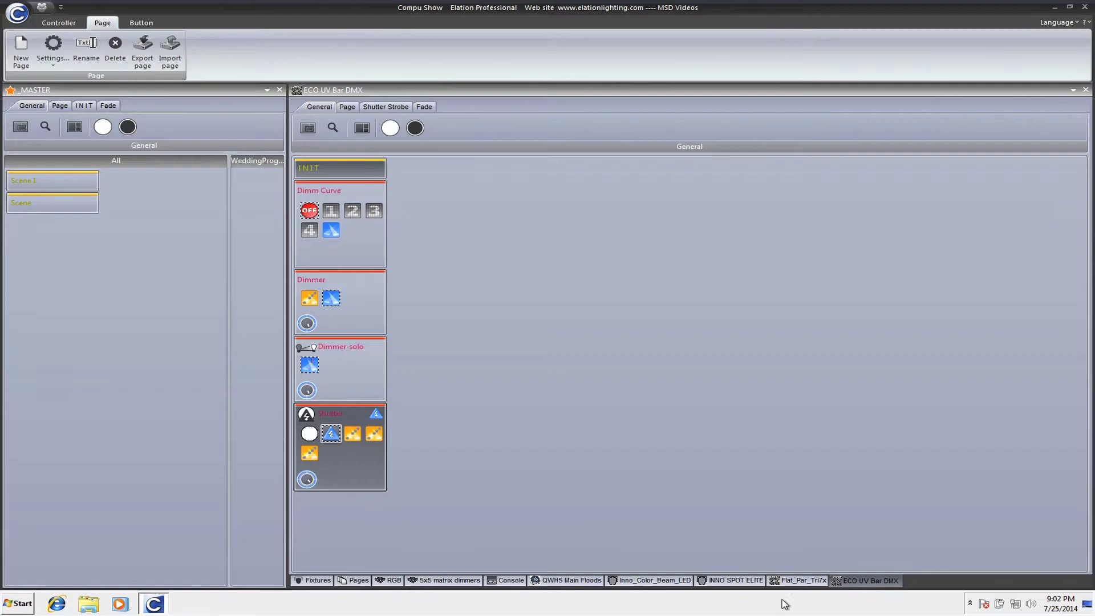
Dock the ECO UV Bar DMX page beside the other fixture pages and resize the three page areas.
left_click_drag(843, 582, 718, 342)
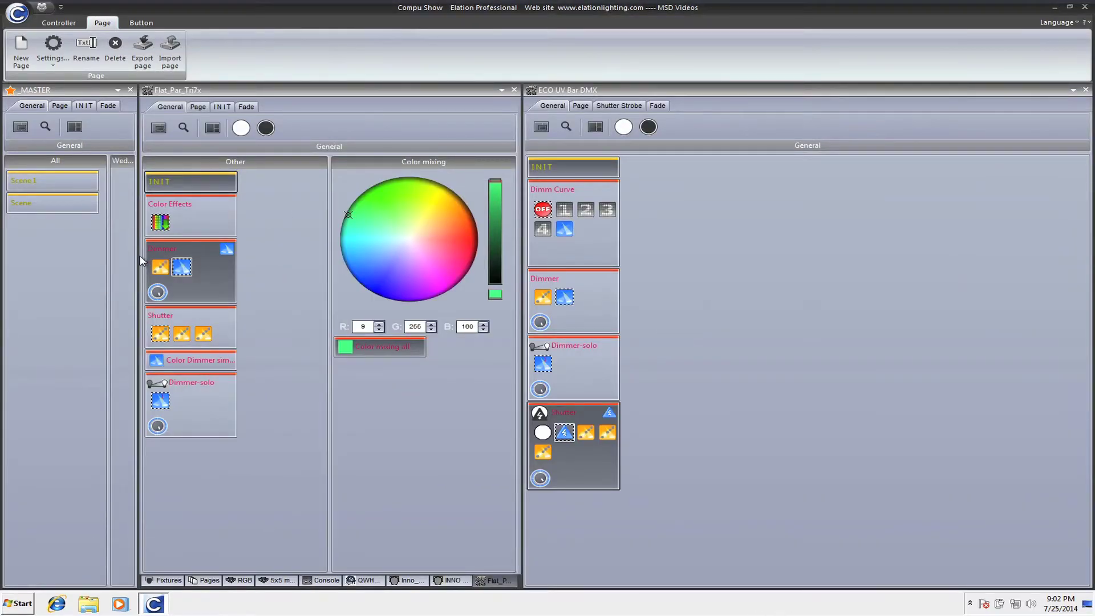
left_click_drag(137, 261, 320, 260)
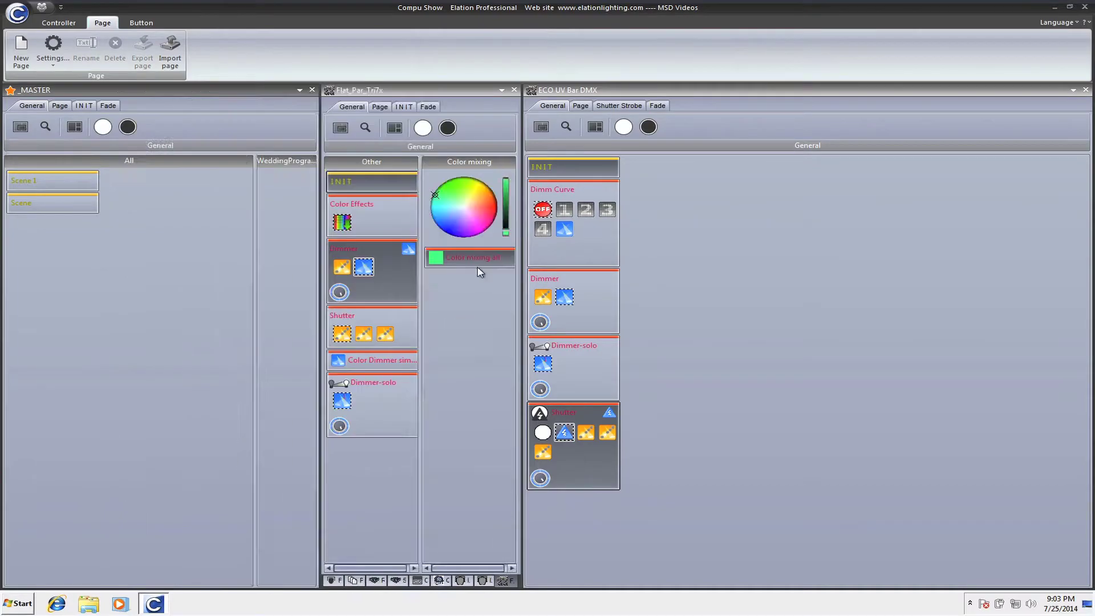
left_click_drag(524, 262, 796, 261)
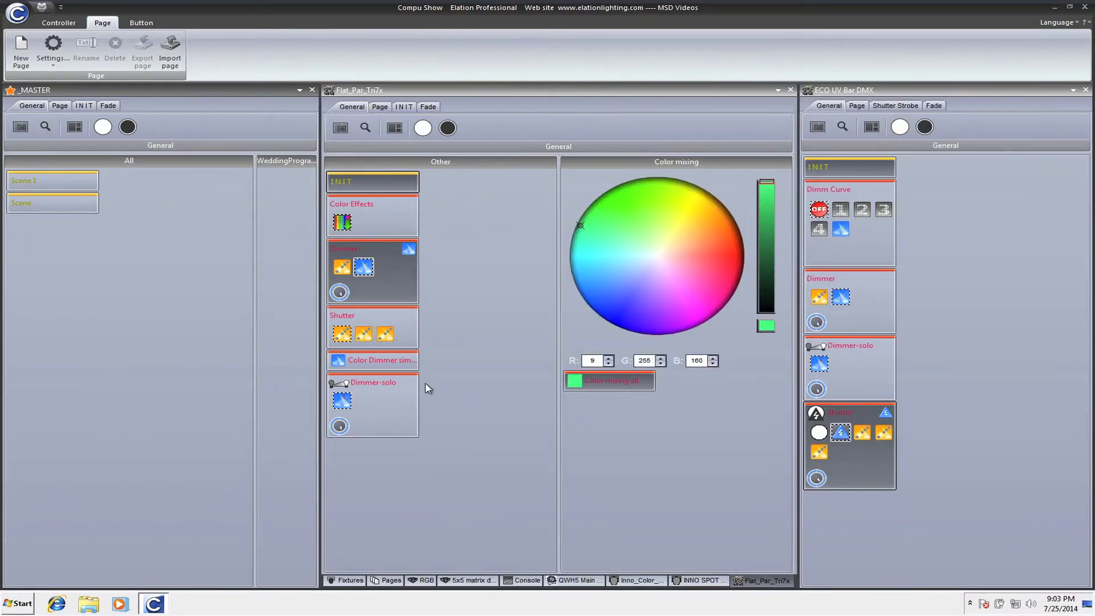
Show the QWH5 Main Floods page, activate its Scene, and widen the Other column to reveal the mode presets.
left_click(573, 581)
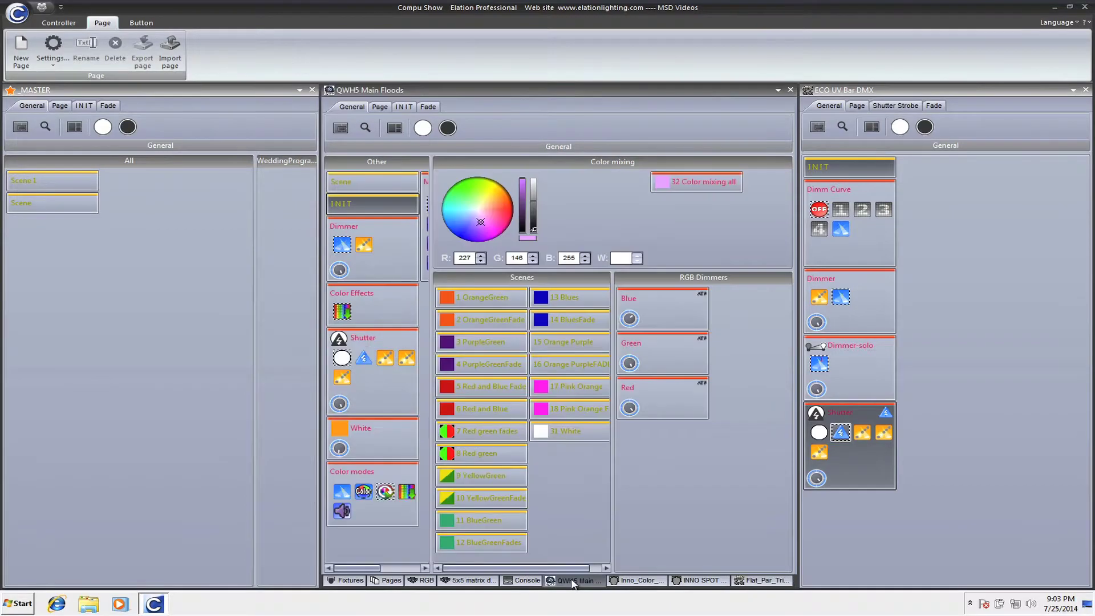
left_click(351, 183)
left_click_drag(432, 257, 571, 256)
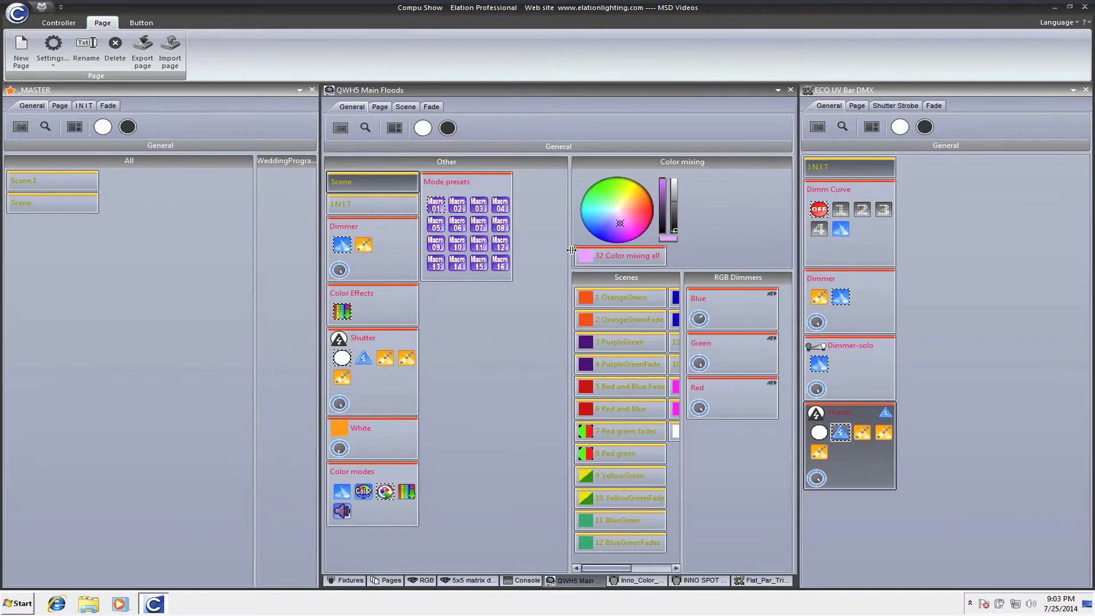
Test the shutter strobe on the Main Floods and UV Bar together, returning them to Scene and INIT.
left_click(854, 168)
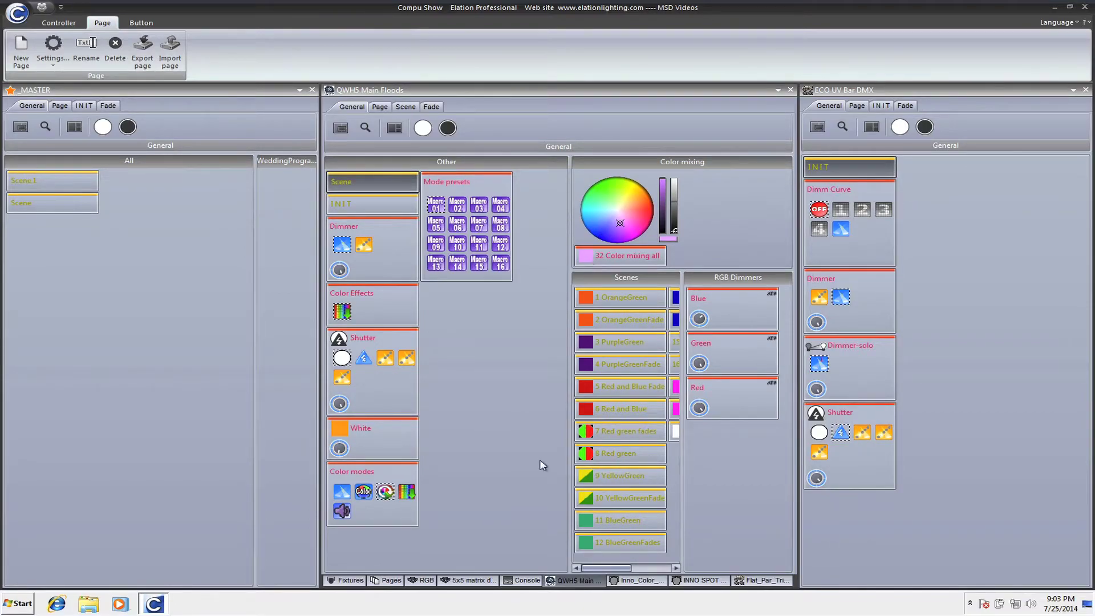
left_click(364, 358)
left_click(843, 433)
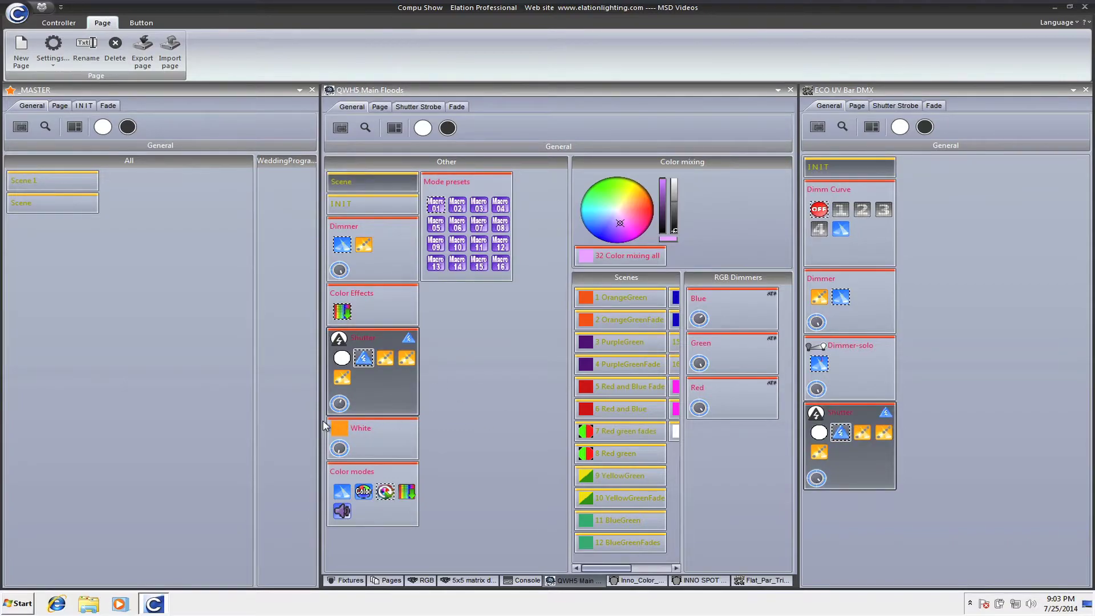
left_click(822, 172)
left_click(351, 178)
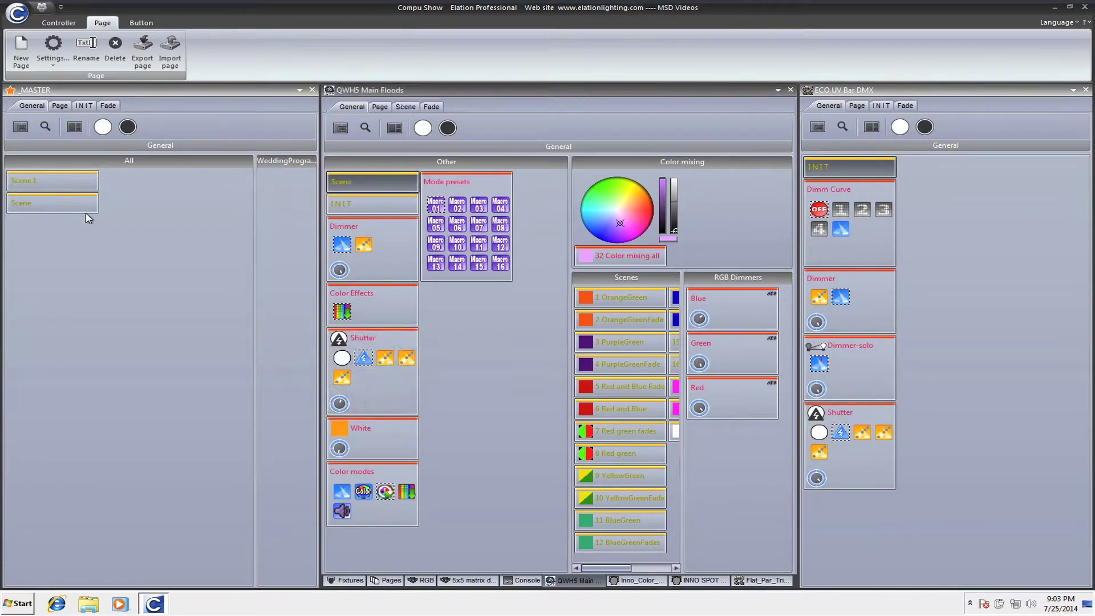
Create an empty switch named Master Strobe on the _MASTER page and open it for editing.
left_click(84, 210)
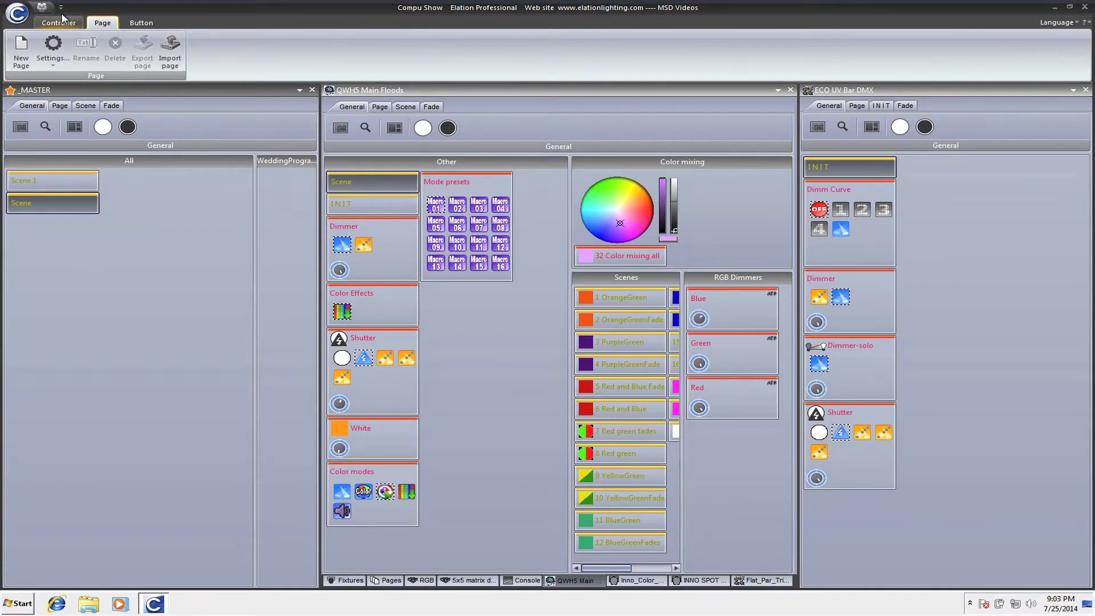
left_click(141, 22)
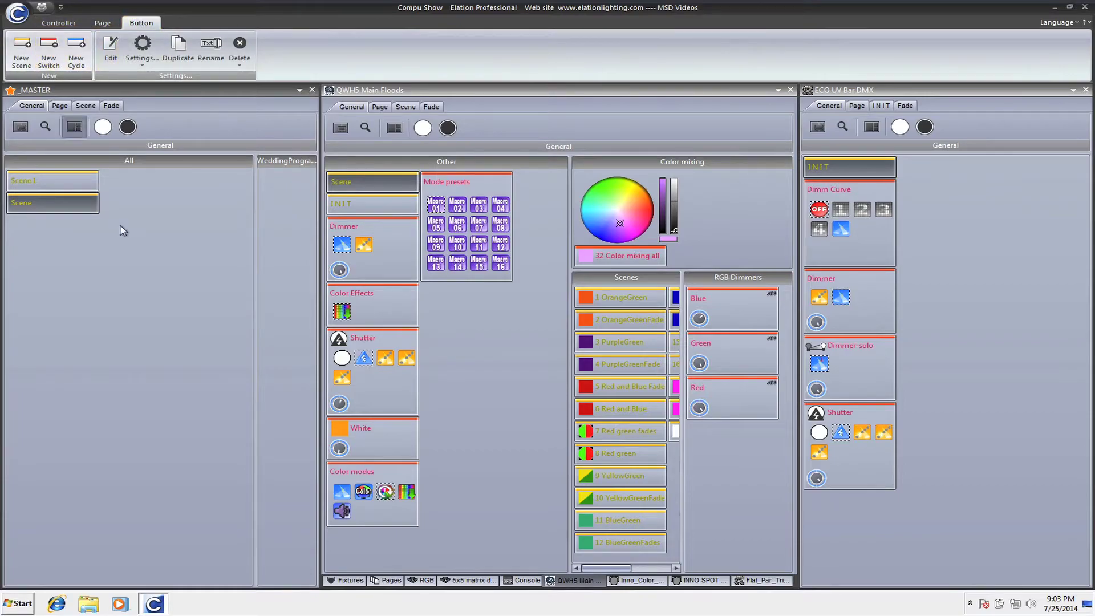
left_click(49, 59)
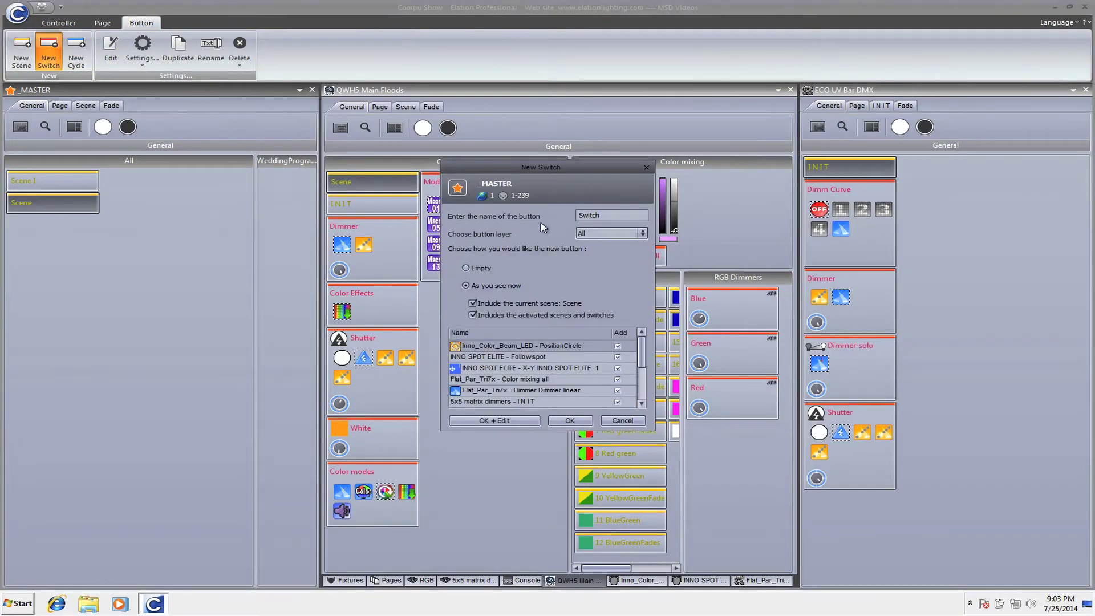
left_click(609, 220)
left_click_drag(609, 219, 495, 208)
type("Mas")
left_click(480, 268)
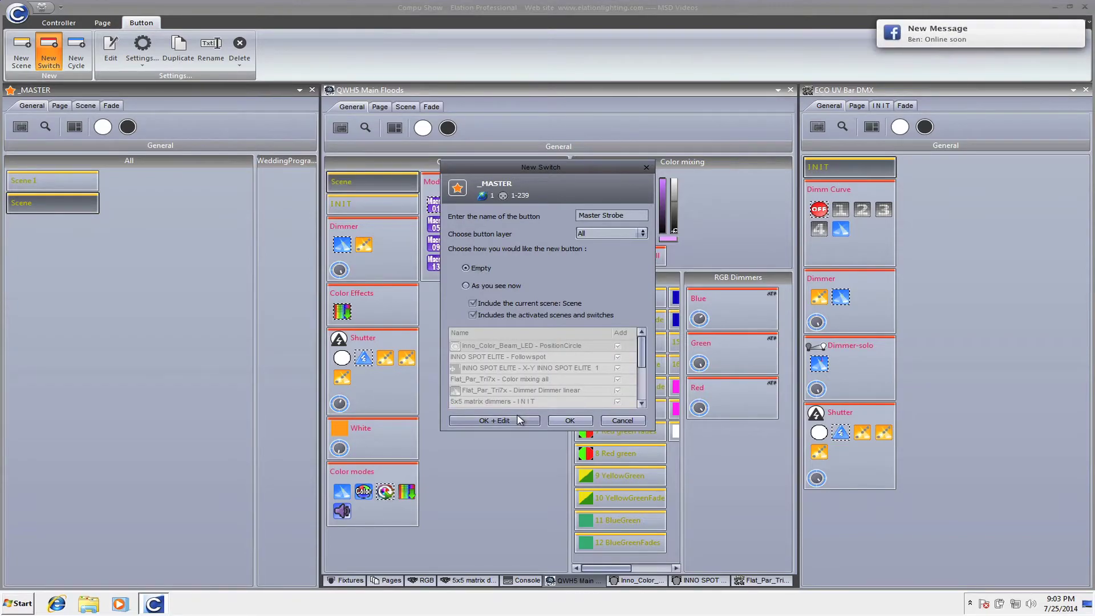
left_click(519, 421)
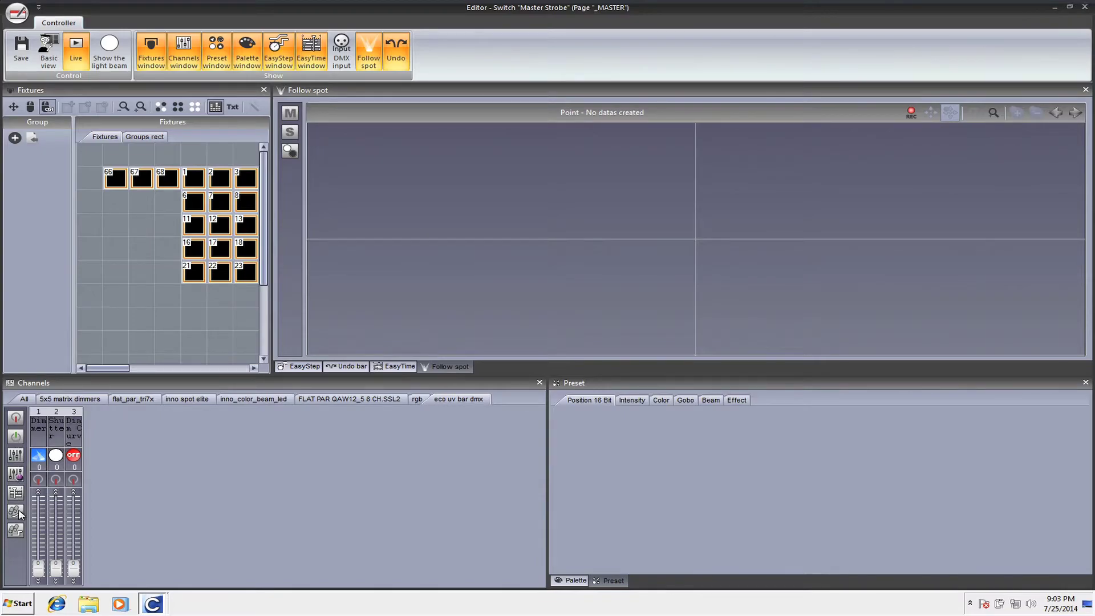
Activate the eco uv bar dmx Dimmer channel at 255 and apply the min/max limit mode to its Shutter channel.
left_click(38, 482)
left_click_drag(38, 568, 38, 502)
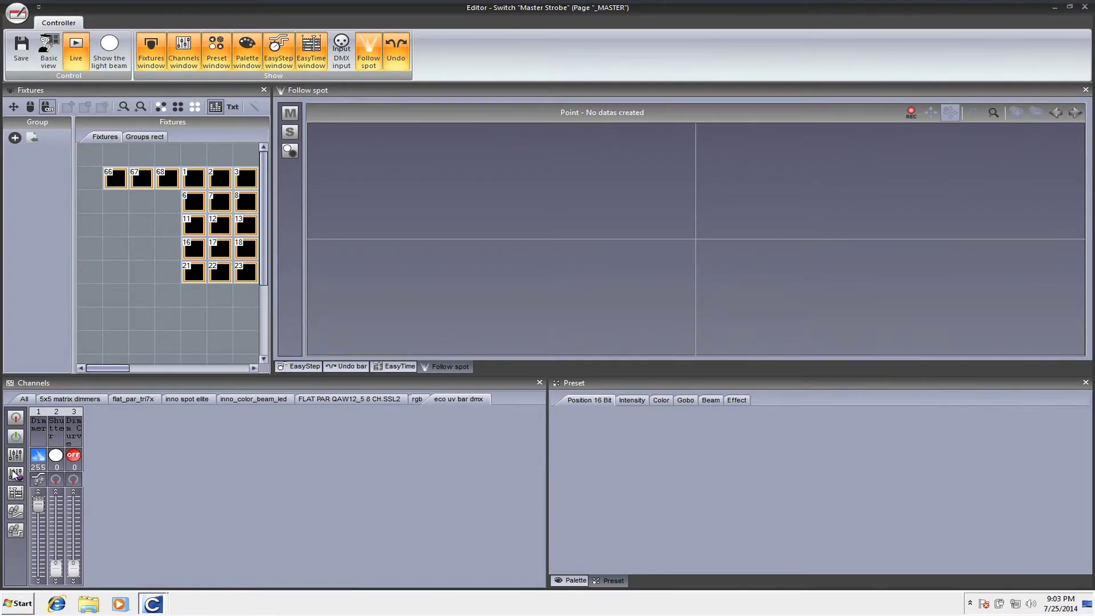
left_click_drag(14, 473, 57, 479)
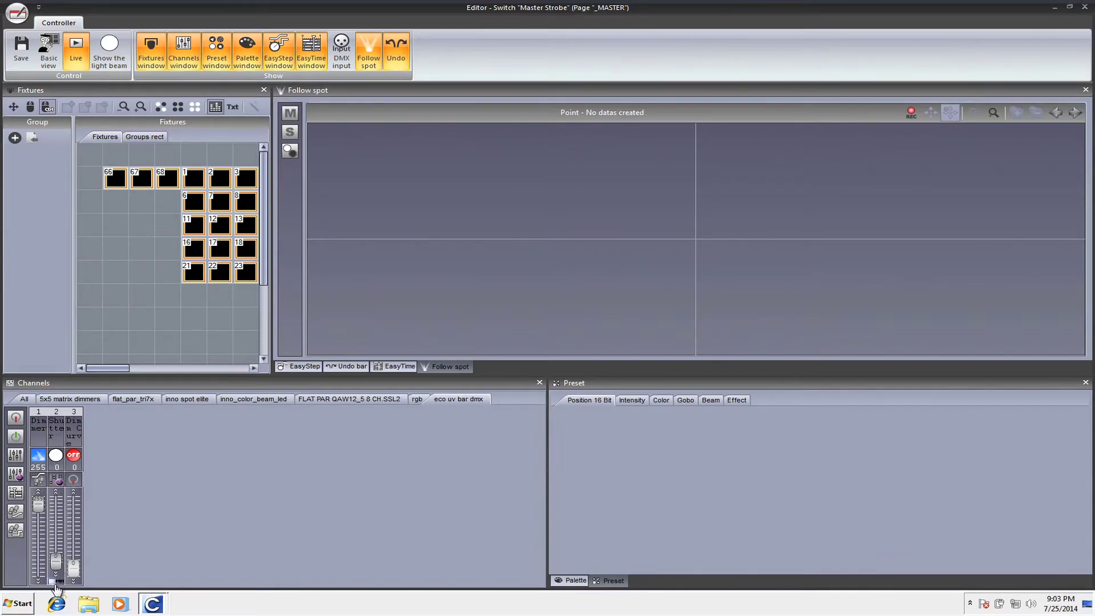
Check the Shutter channel's preset levels and set its minimum limit to 1 so that it starts in the strobe range.
left_click_drag(56, 563, 57, 492)
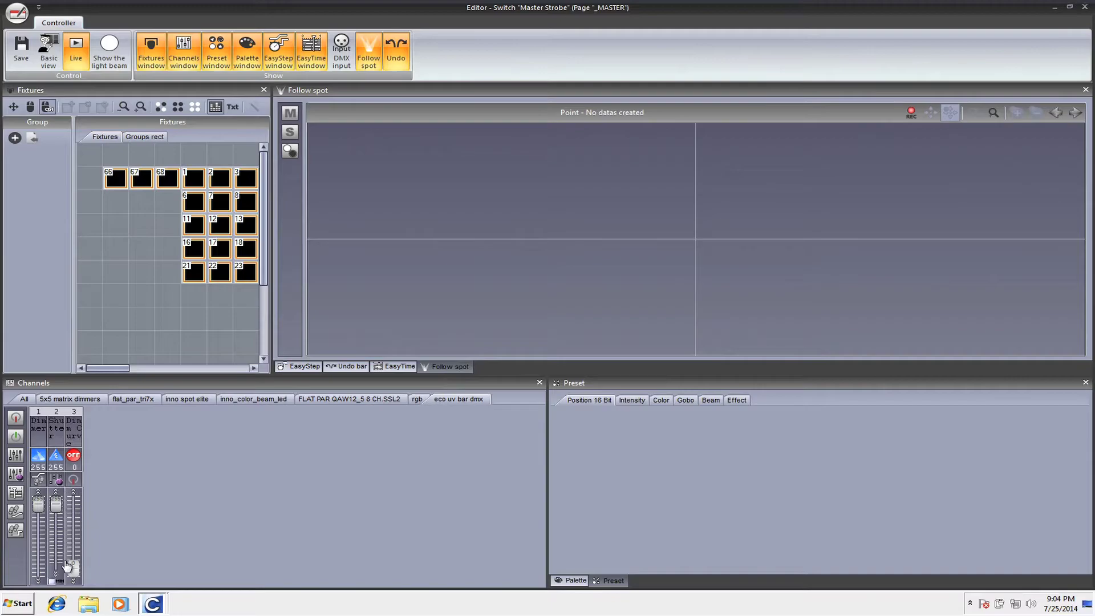
left_click(52, 582)
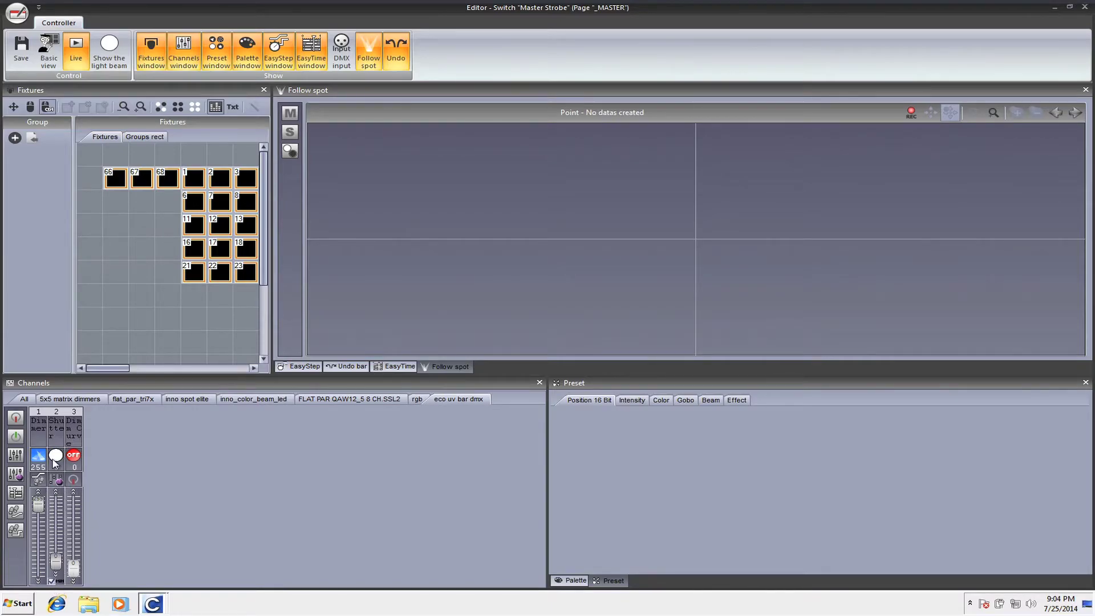
right_click(54, 460)
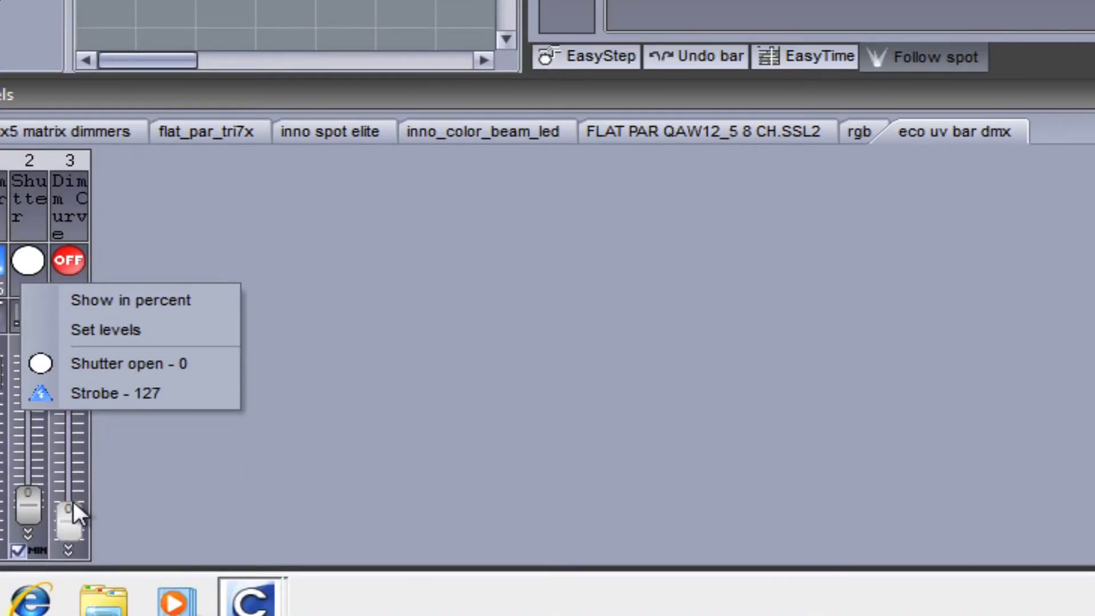
left_click(114, 488)
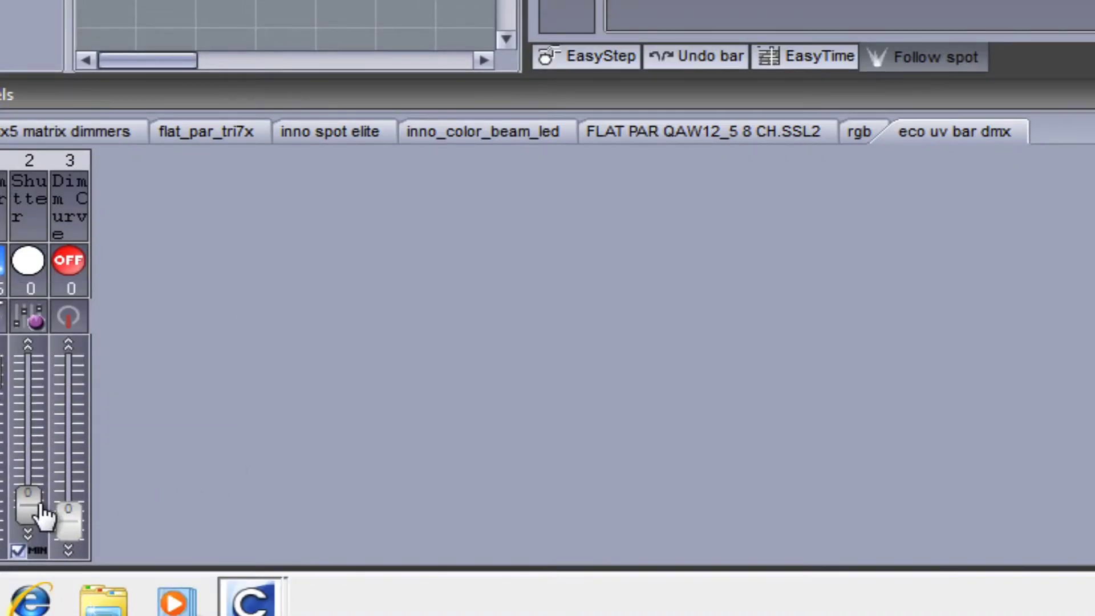
left_click_drag(30, 507, 30, 506)
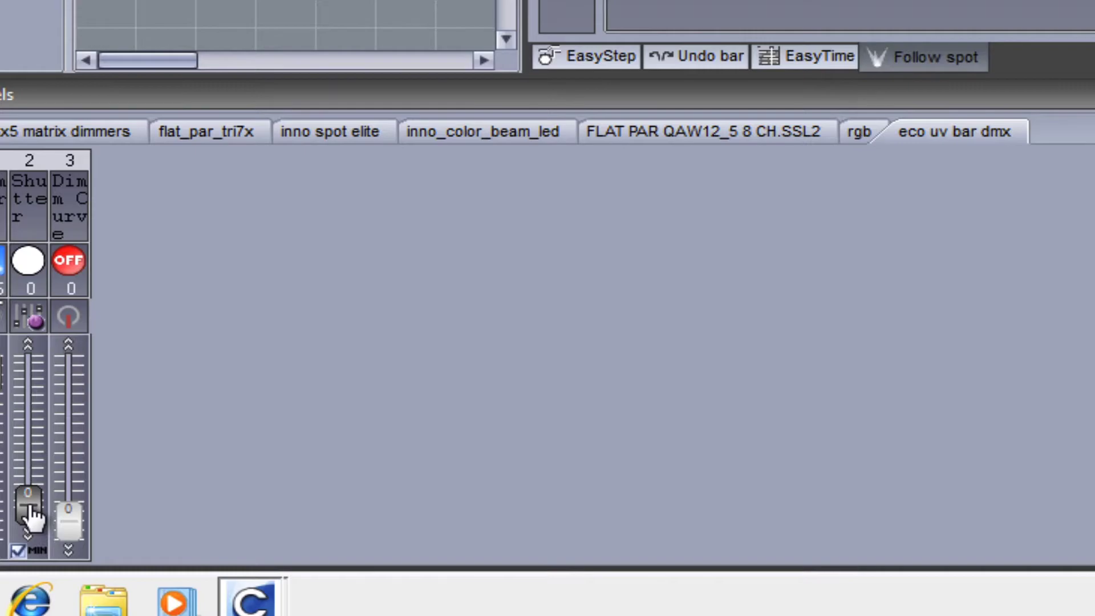
left_click(28, 346)
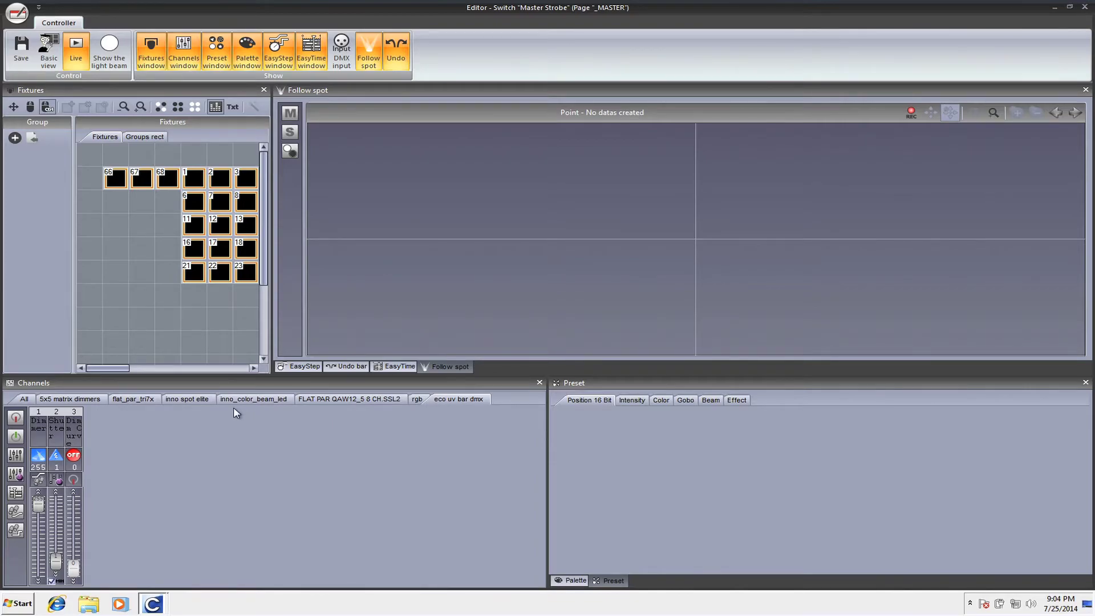
Reselect all fixtures and activate the Dimmer channel of the FLAT PAR QAW12_5 8 CH fixtures at 255.
left_click(194, 107)
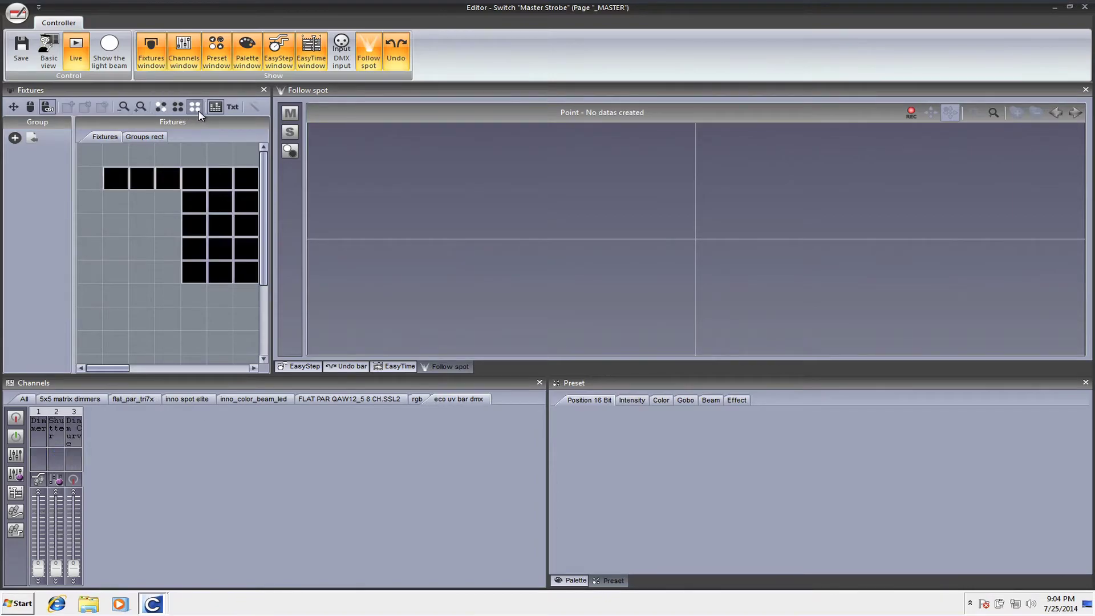
left_click(162, 106)
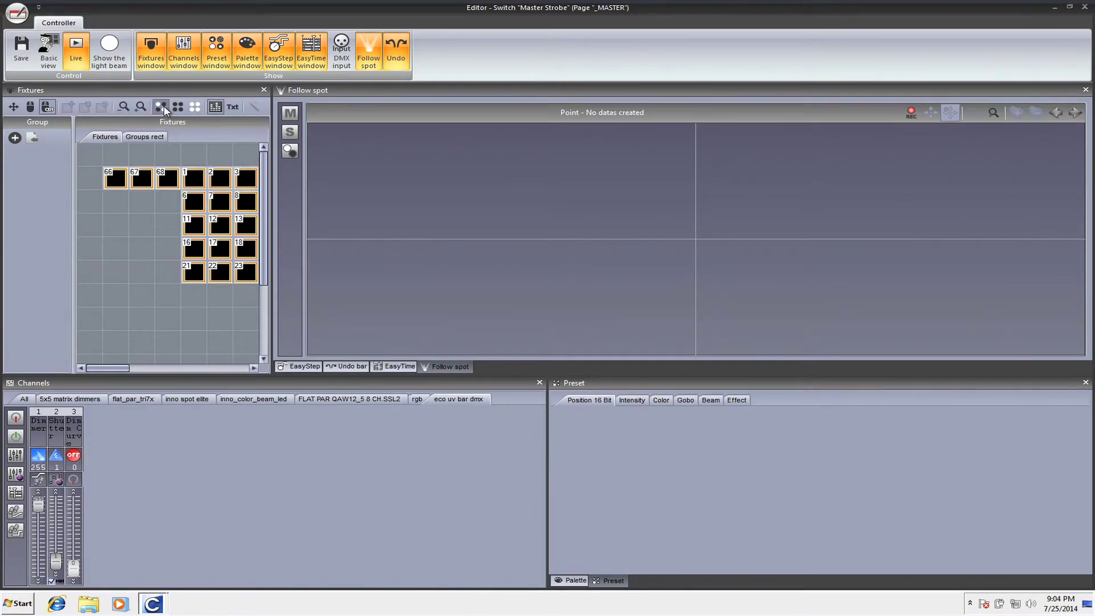
left_click(317, 400)
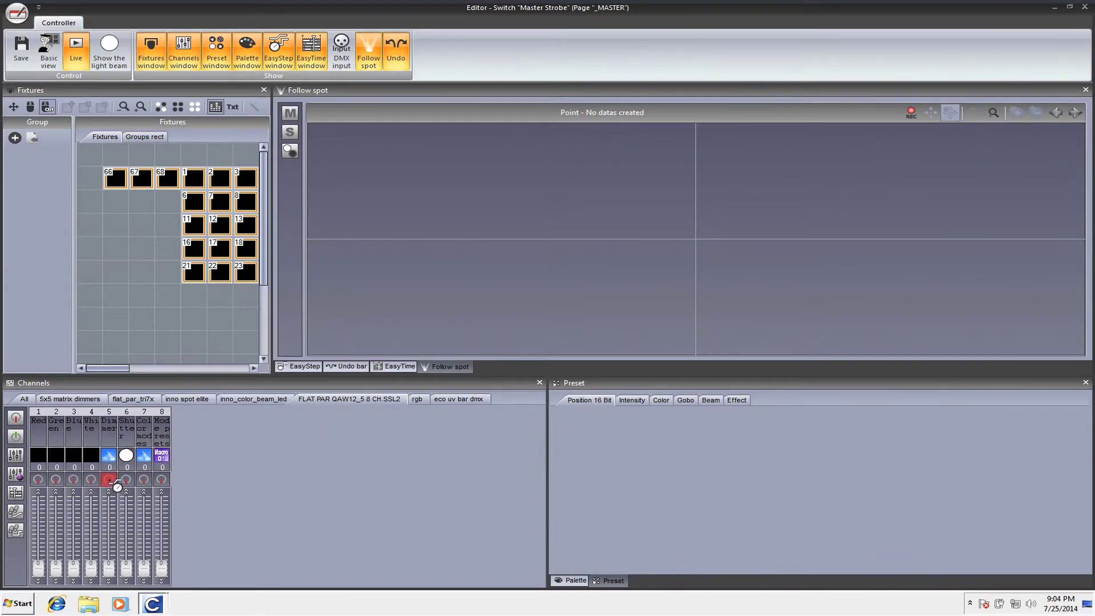
left_click_drag(108, 567, 108, 503)
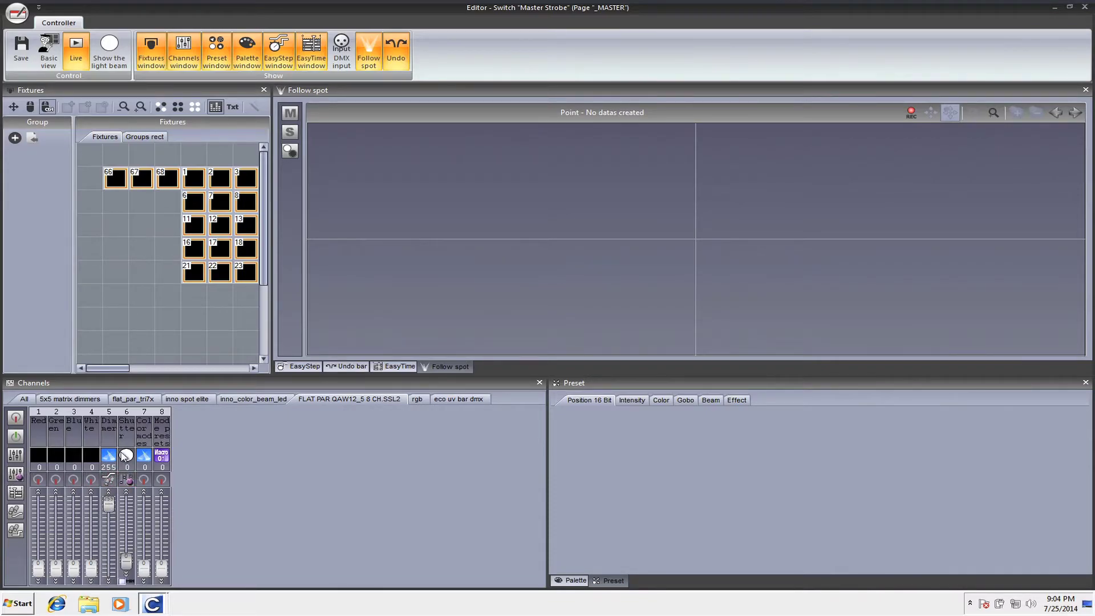
Set the FLAT PAR Shutter channel's minimum limit to the Strobe preset level of 135.
left_click(126, 455)
left_click_drag(127, 564, 128, 552)
left_click(122, 581)
left_click_drag(126, 554, 126, 542)
left_click(126, 464)
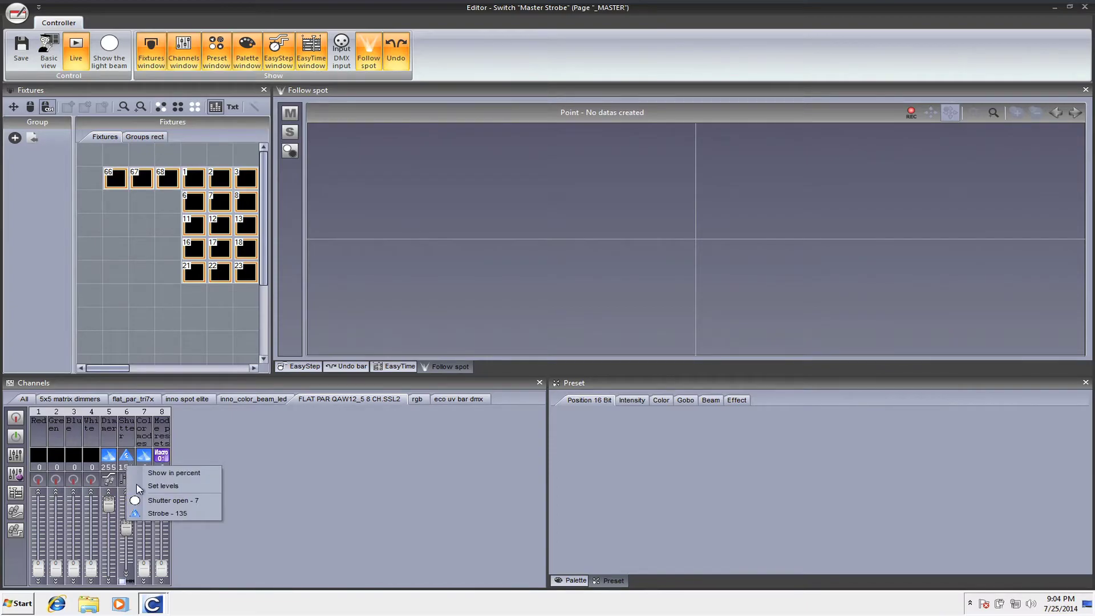
left_click(149, 514)
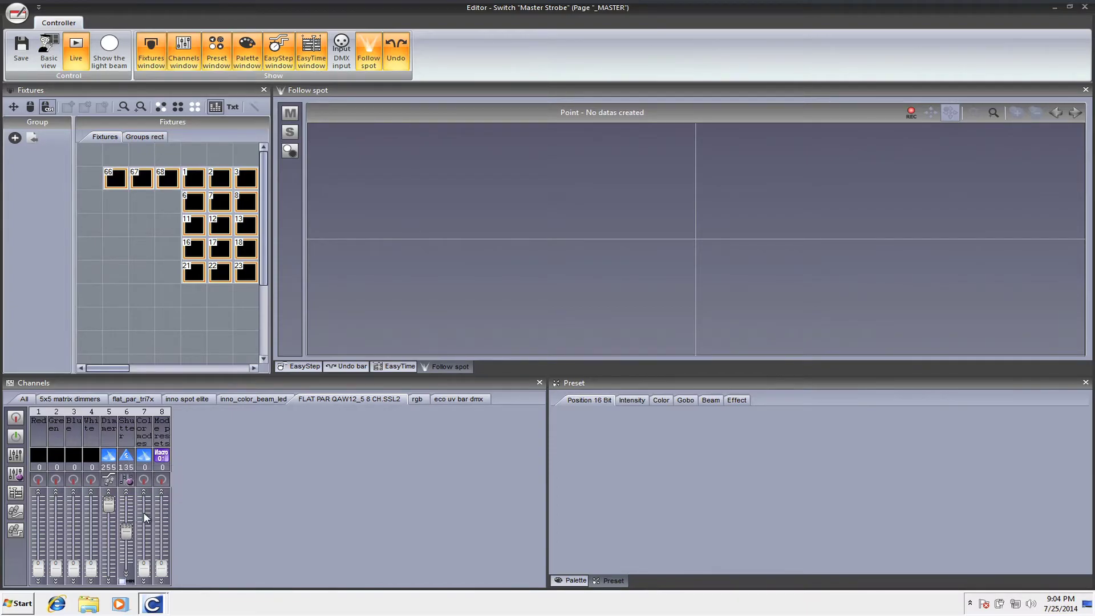
left_click(122, 581)
left_click(130, 465)
left_click(171, 516)
Raise the FLAT PAR Shutter channel's maximum limit to 248, and close the switch editor with the changes saved.
left_click(122, 581)
left_click_drag(127, 539, 131, 507)
left_click_drag(126, 507, 126, 508)
left_click(1083, 8)
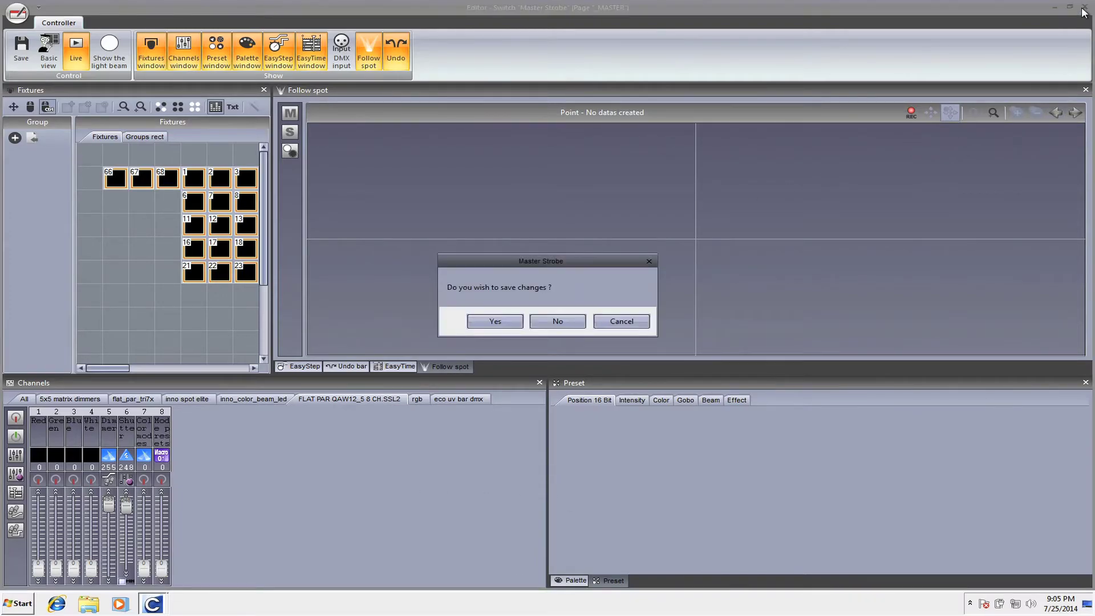
key("Return")
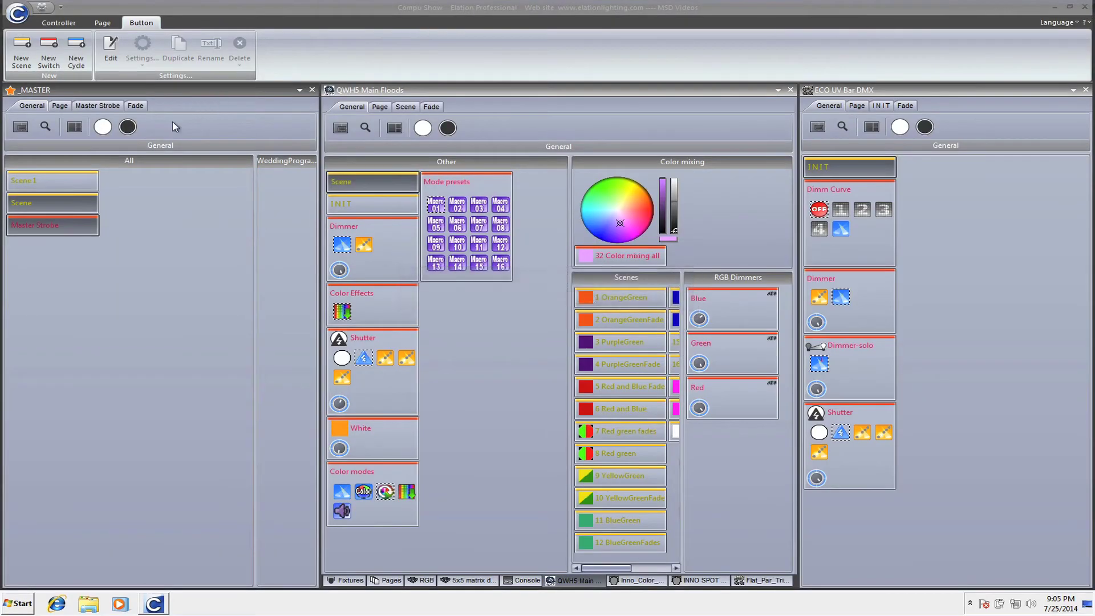
Try the Scene and Master Strobe buttons on the _MASTER page, and show the Dimmer fader on Master Strobe.
left_click(40, 201)
left_click(41, 219)
left_click(40, 207)
left_click(41, 221)
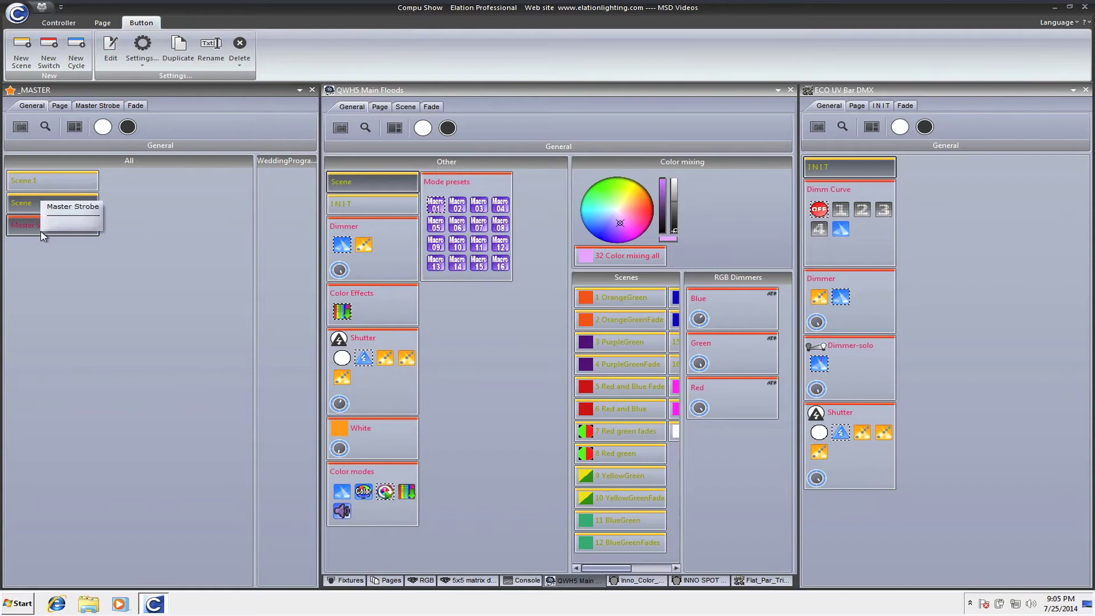
right_click(41, 231)
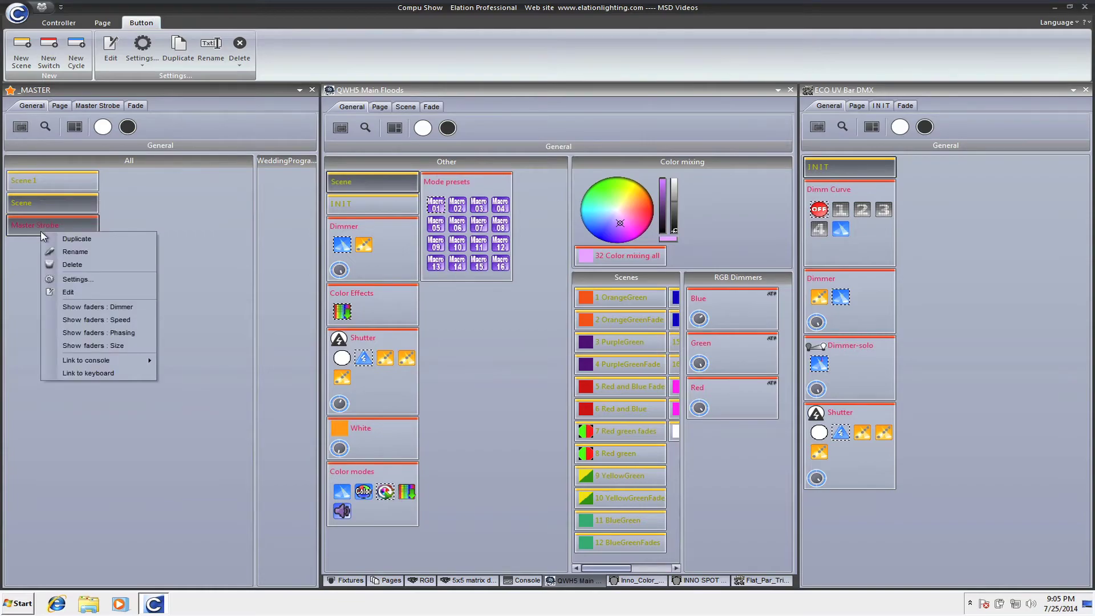
left_click(98, 309)
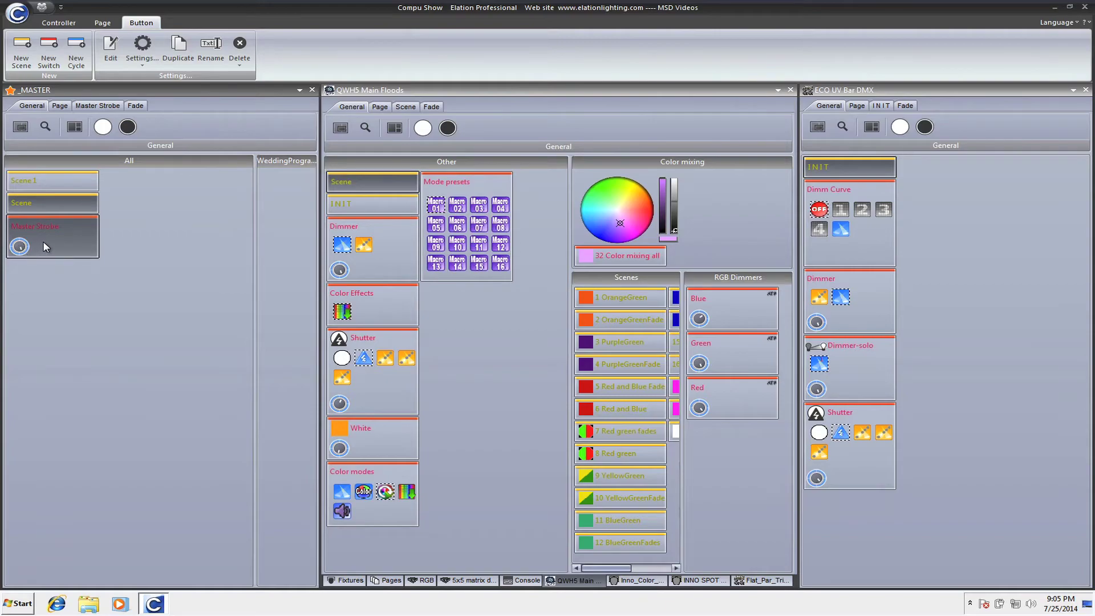
Raise the Master Strobe dimmer fader and try the Main Floods Shutter strobe preset with its fader.
left_click(23, 245)
left_click_drag(21, 248, 23, 246)
left_click(363, 358)
left_click_drag(342, 405, 341, 405)
left_click(363, 356)
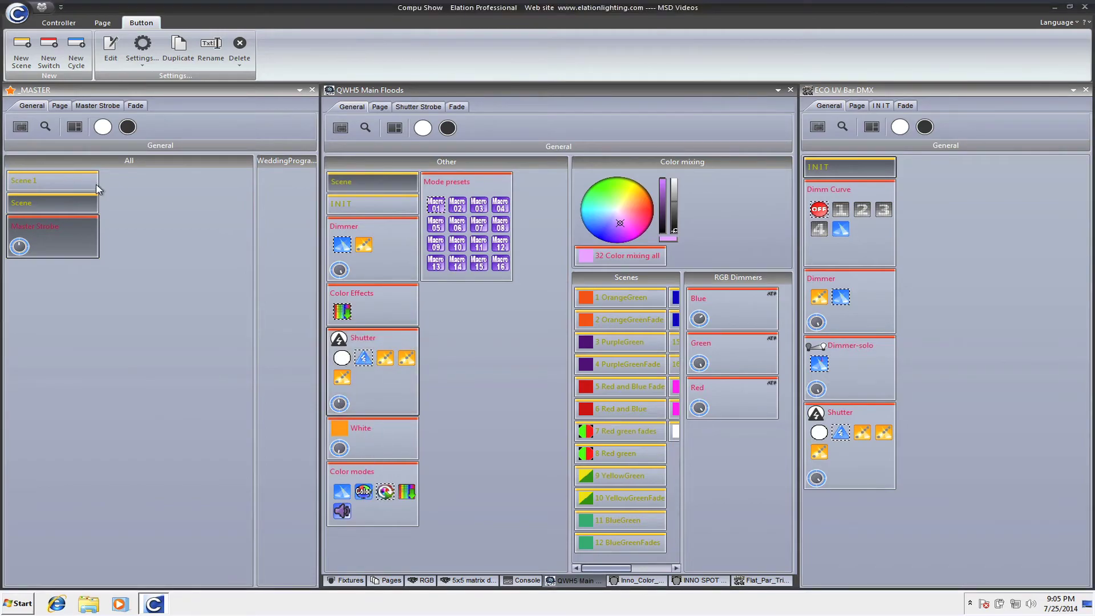
Set the Master Strobe switch's priority to ATP Always take priority.
right_click(69, 234)
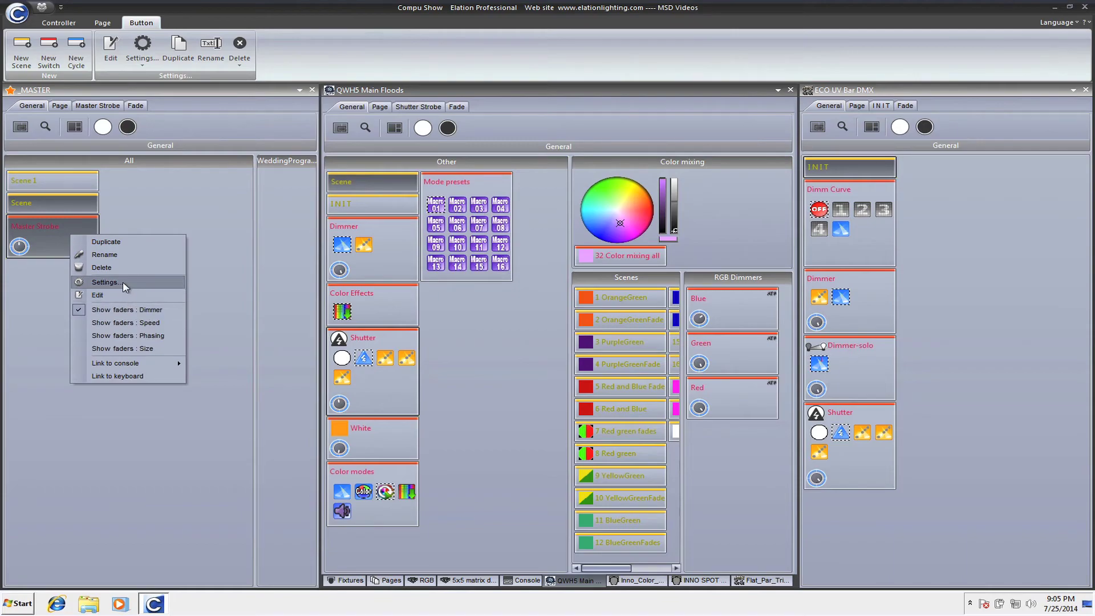
left_click(106, 282)
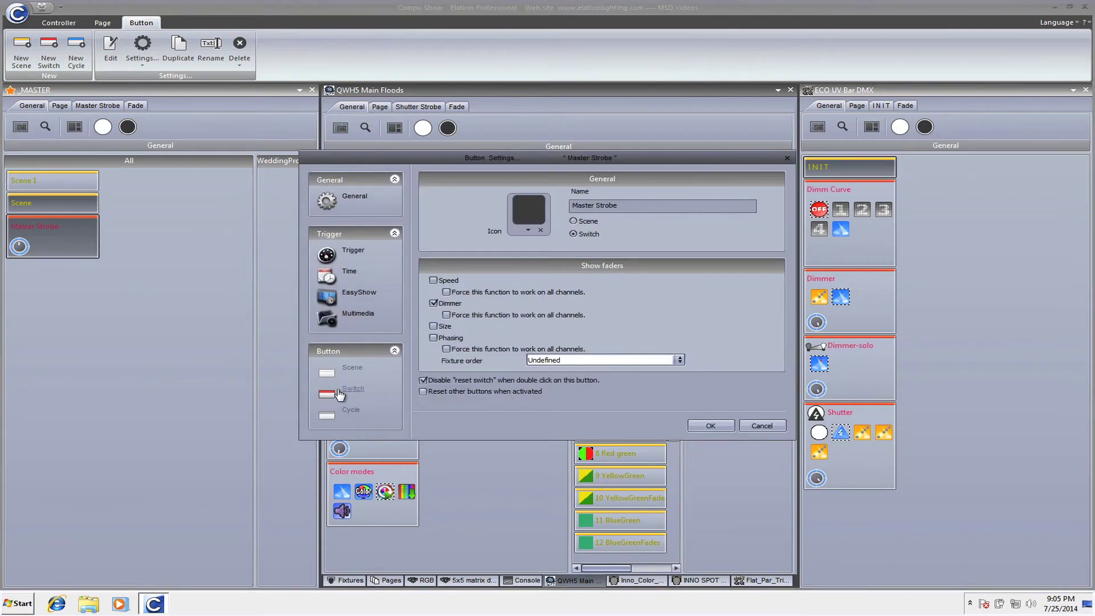
left_click(339, 394)
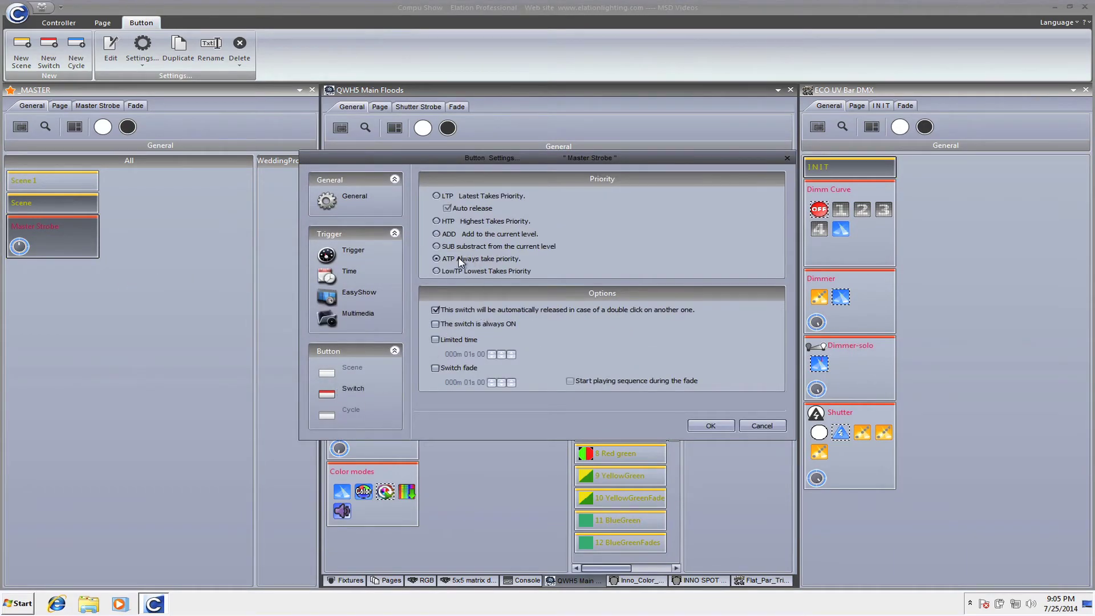
left_click(710, 427)
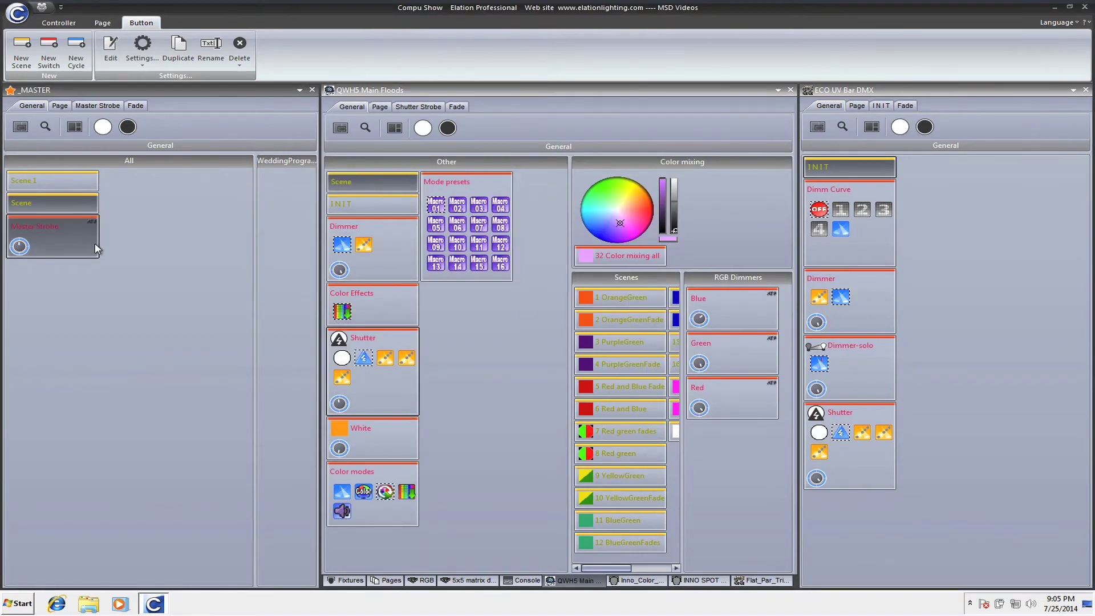
Link the Master Strobe switch to the S keyboard key.
right_click(60, 239)
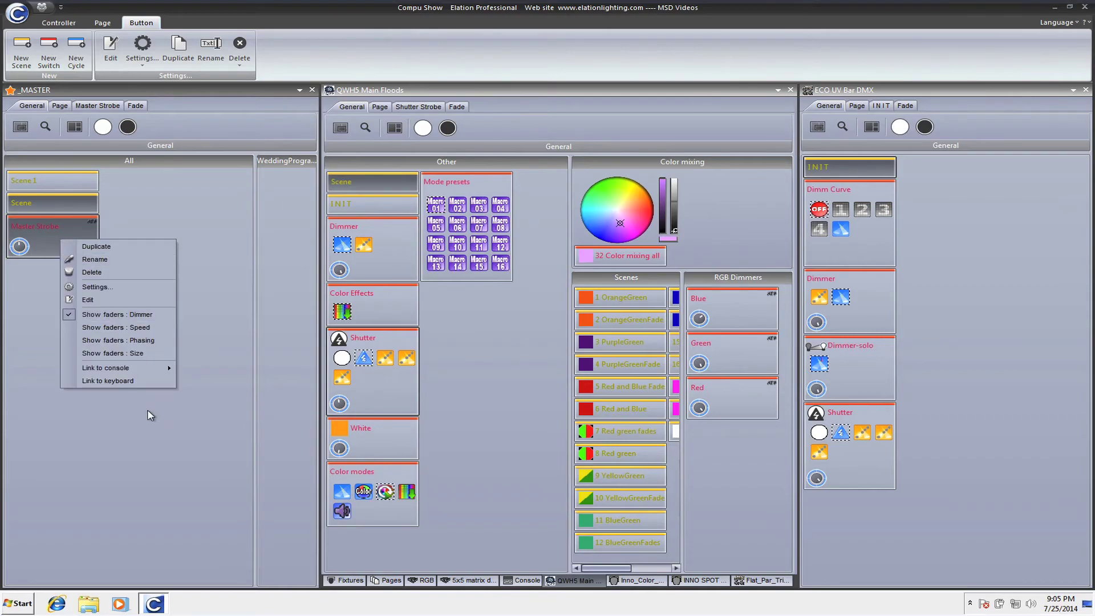
mouse_move(151, 371)
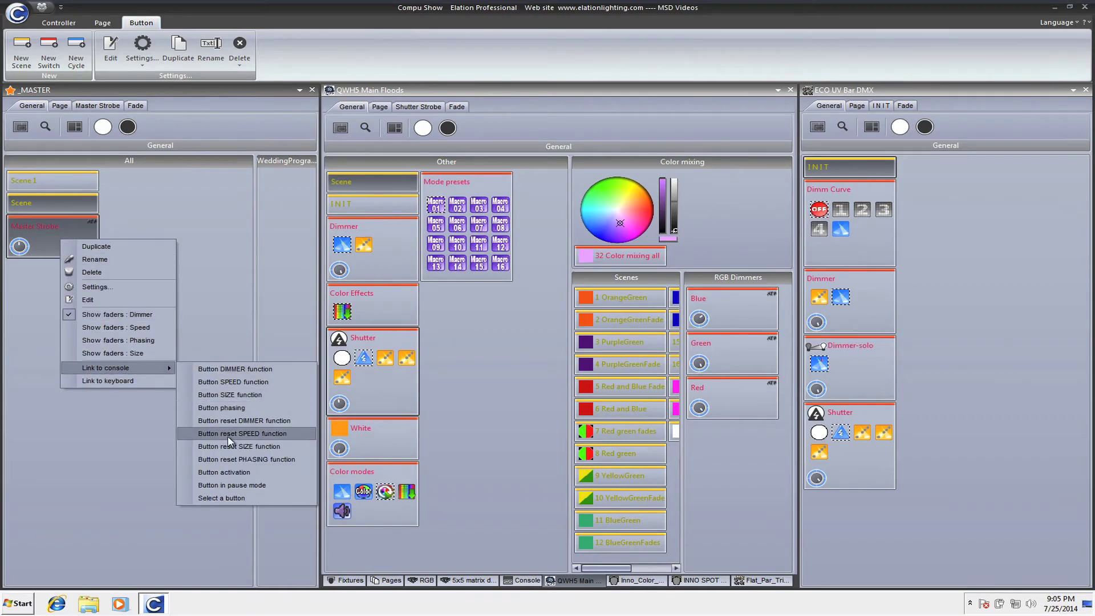
left_click(160, 381)
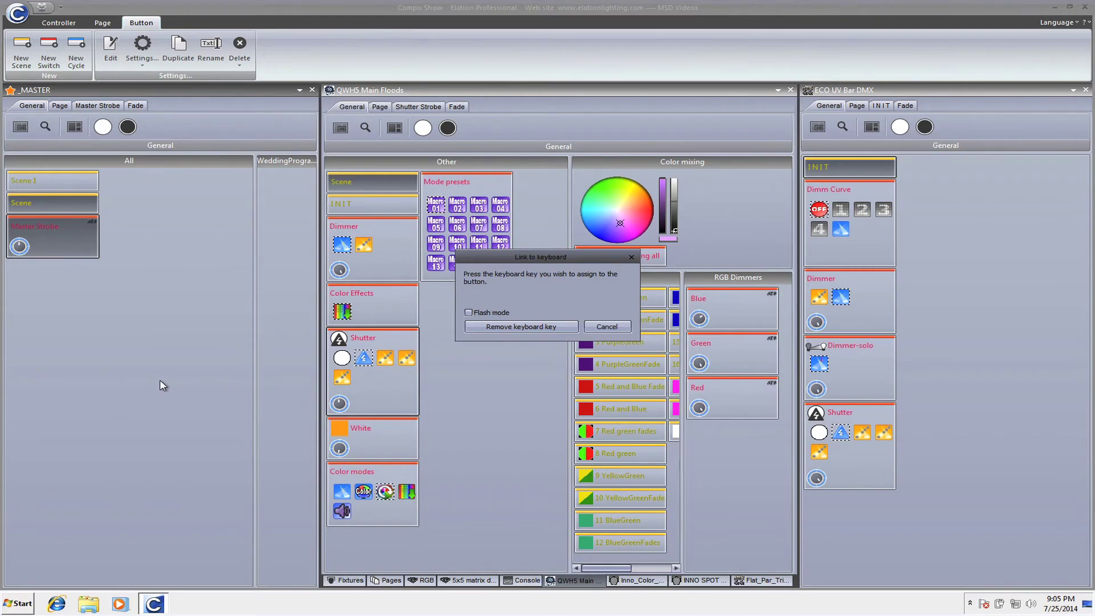
key("s")
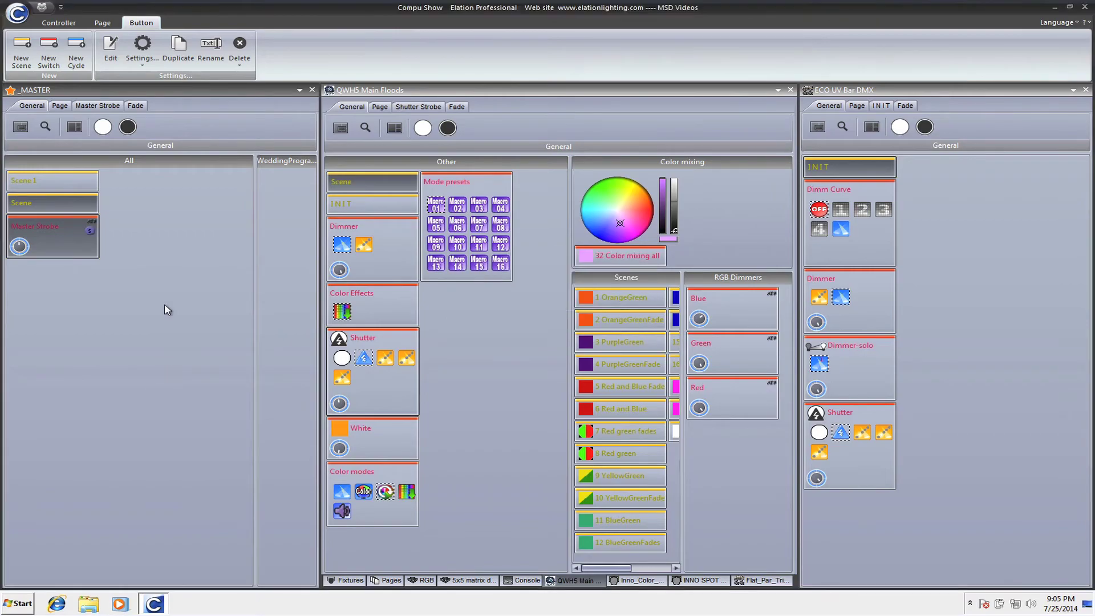
Link Master Strobe to the S keyboard key with Flash mode enabled.
right_click(82, 245)
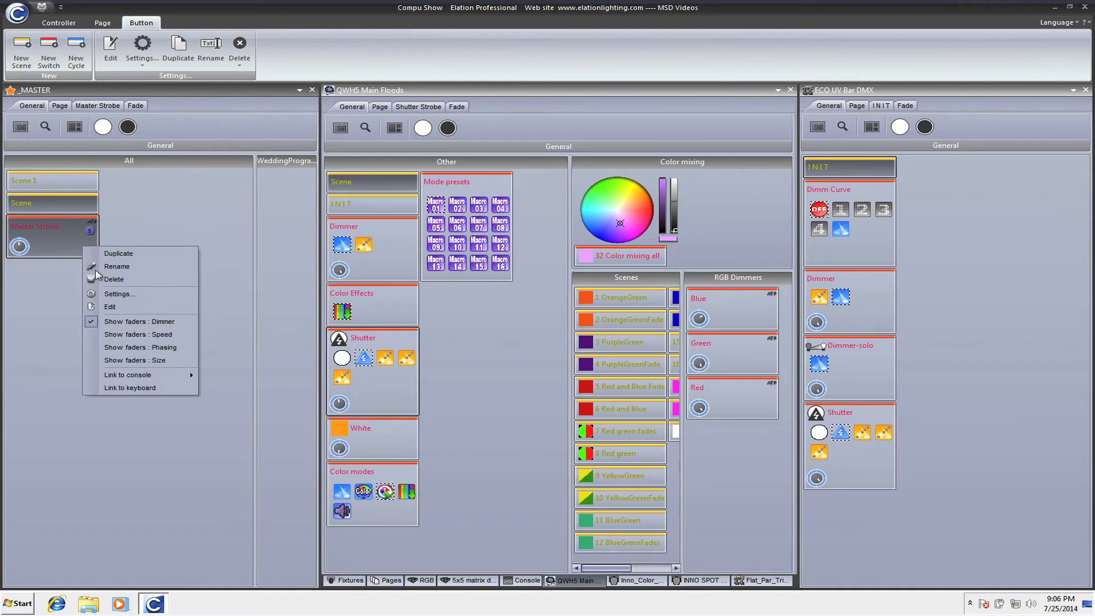
left_click(182, 388)
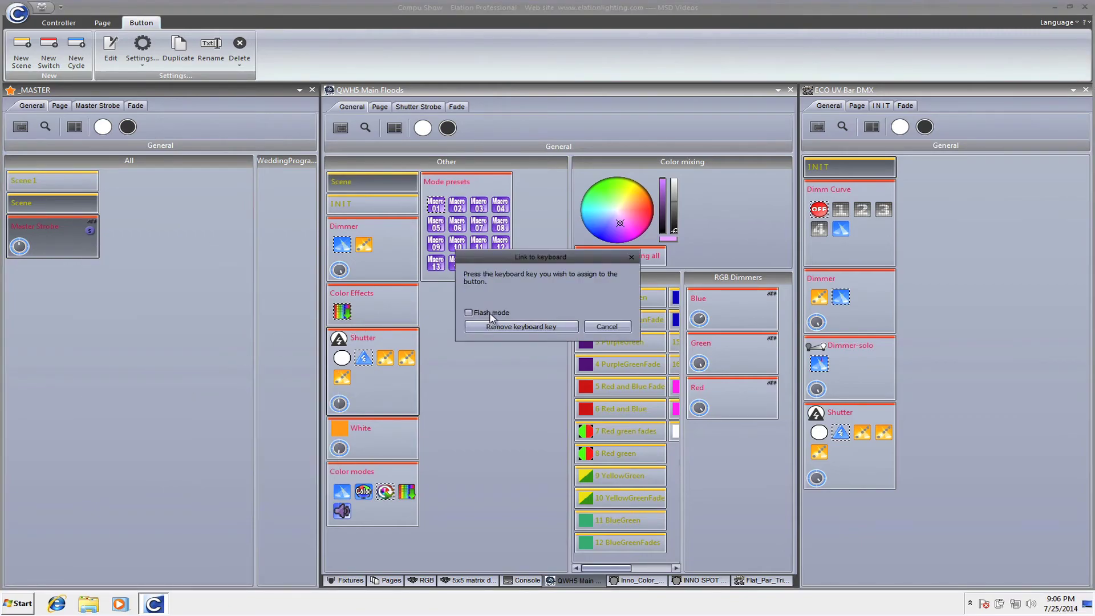
key("s")
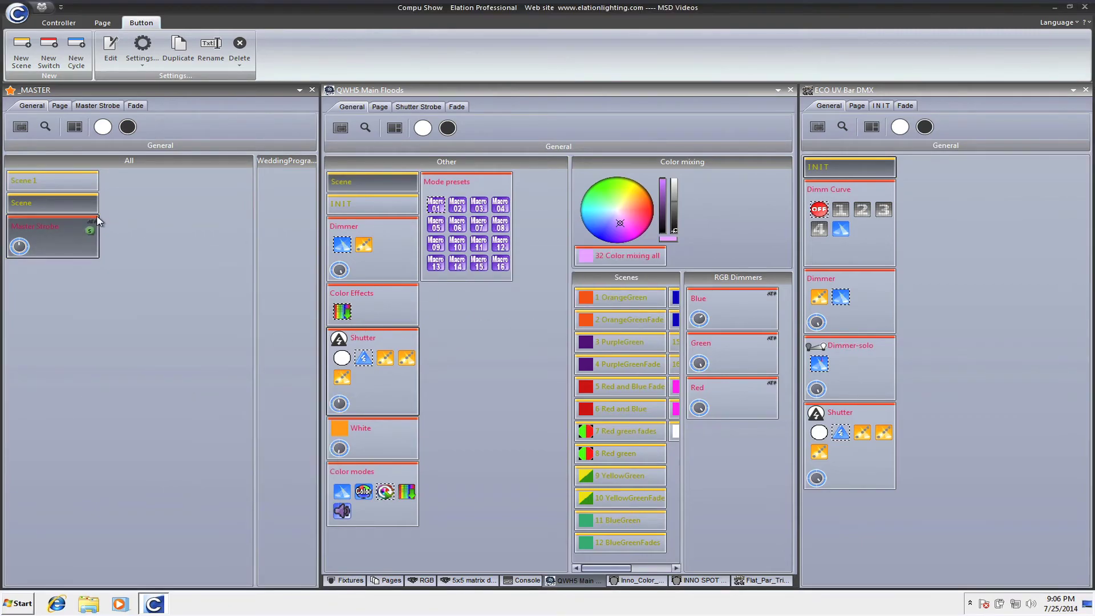
Test flashing Master Strobe with its linked keyboard key, and turn down its dimmer fader.
key("s")
key("s")
key("s")
key("s")
key("s")
key("s")
left_click(83, 246)
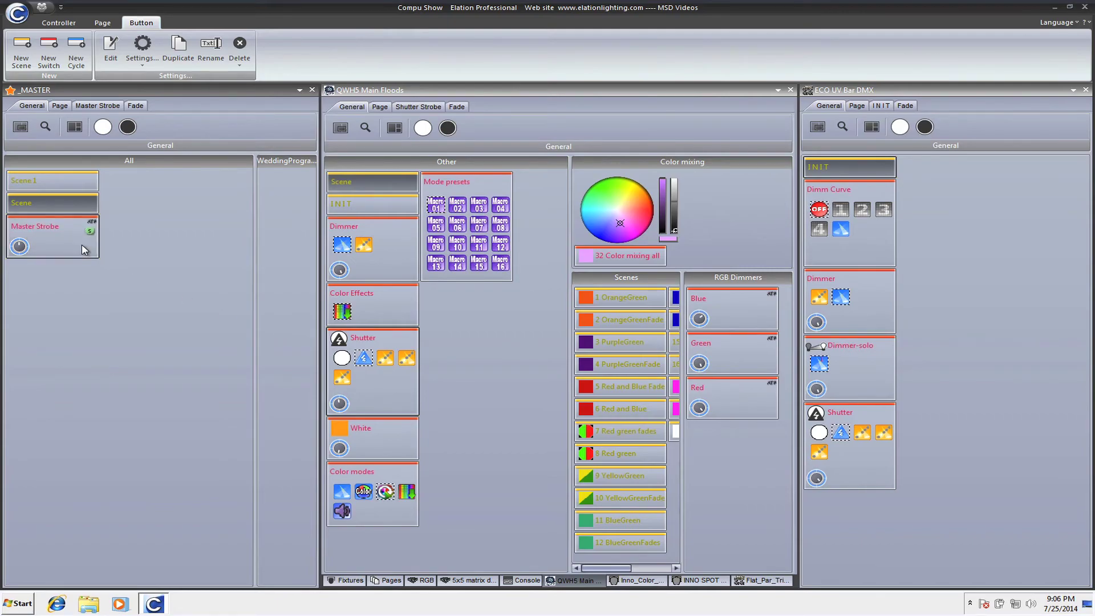
key("s")
key("s")
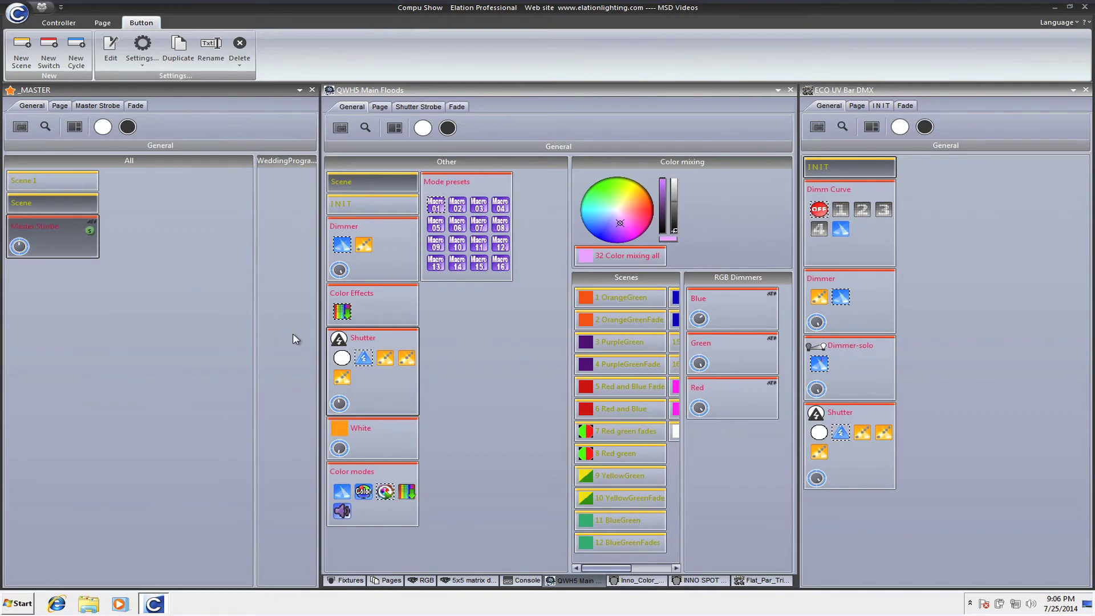
left_click(18, 244)
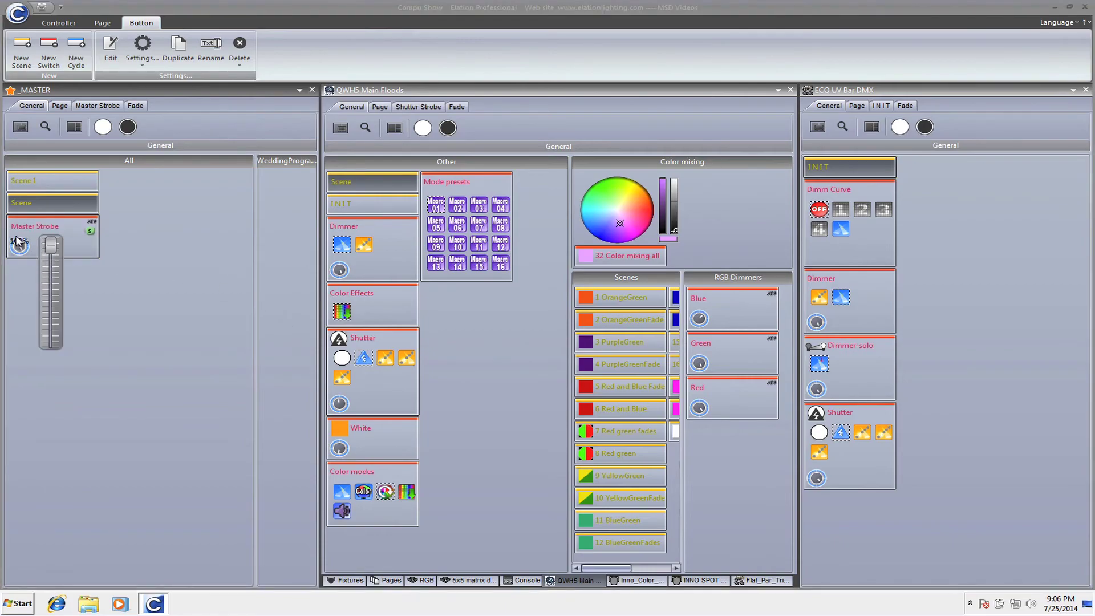
left_click_drag(19, 241, 19, 245)
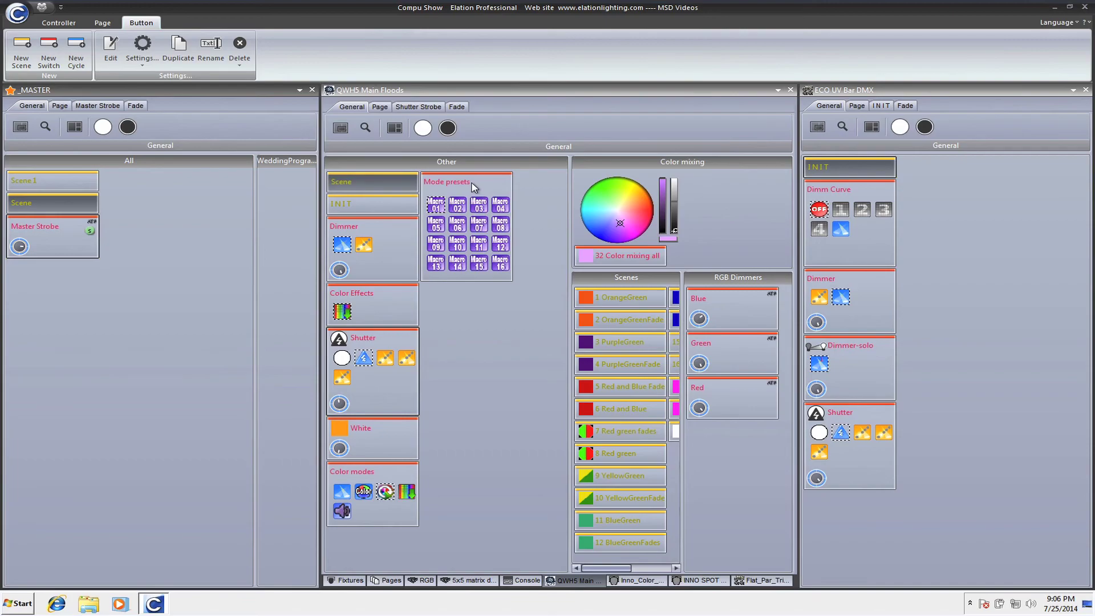
Adjust the Main Floods Dimmer fader and choose a pink on the color wheel for 32 Color mixing all.
left_click(340, 269)
left_click_drag(338, 279, 336, 265)
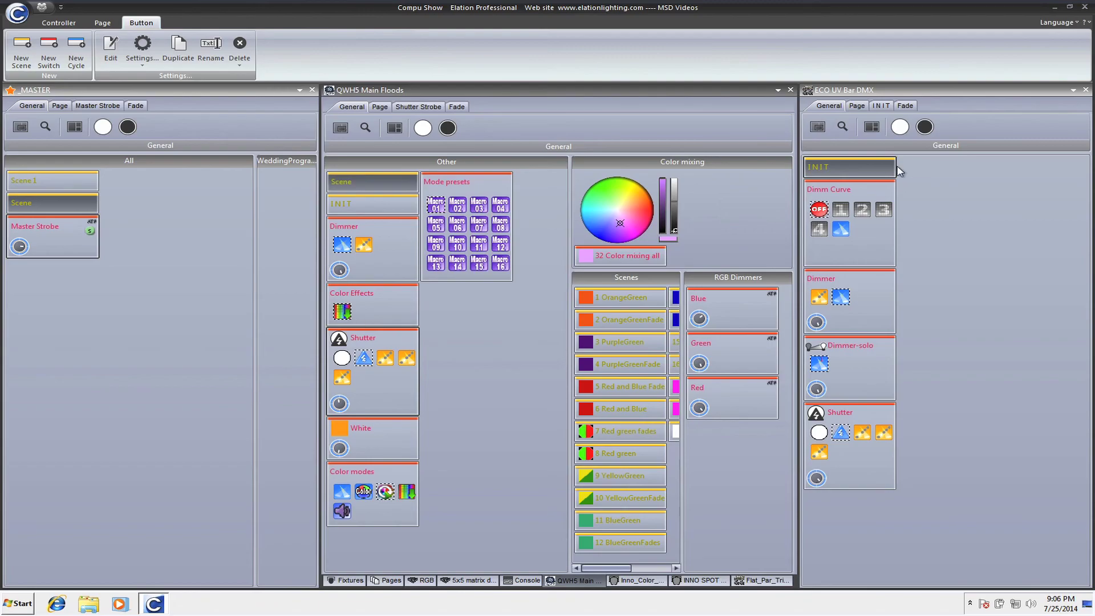
left_click(620, 253)
left_click(632, 212)
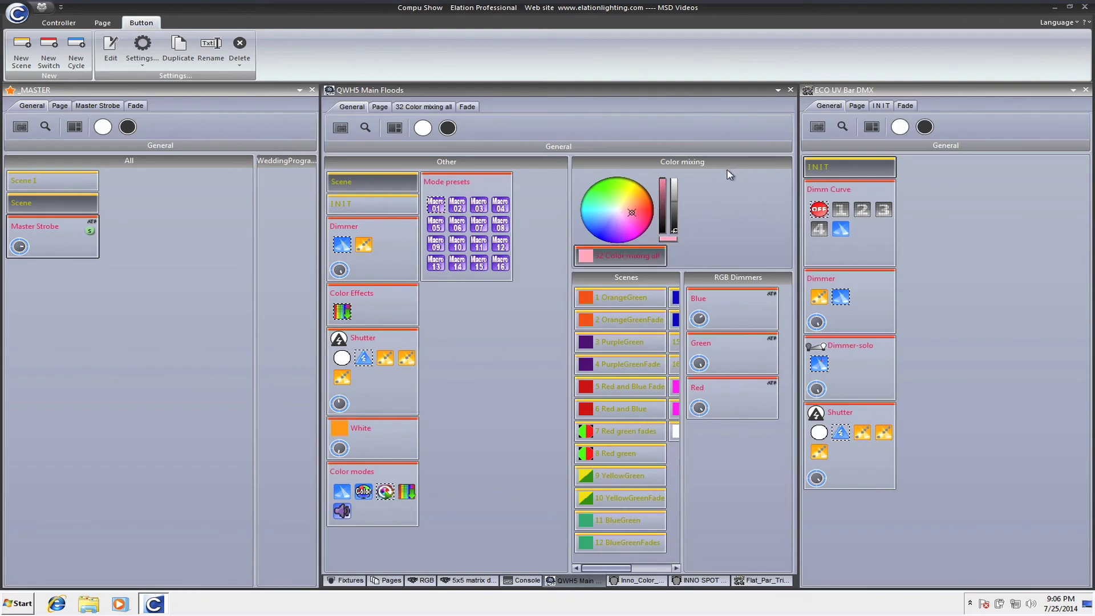